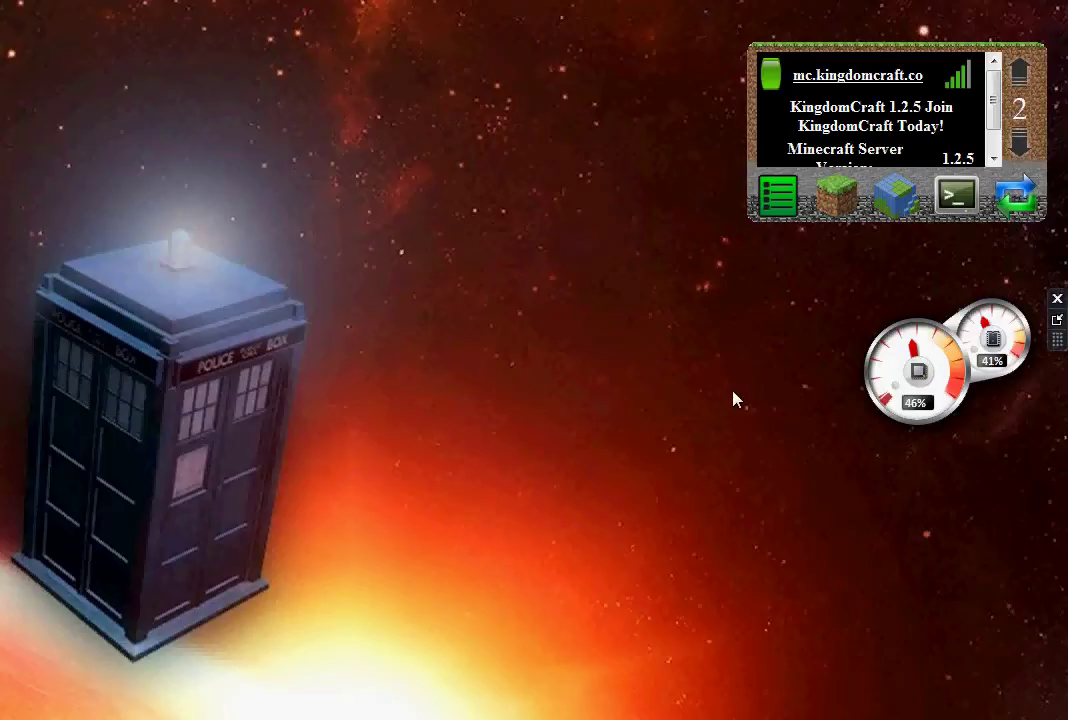
Look over the server details in the Craft-Control gadget and briefly toggle its map and player list views
{"action": "scroll", "coordinate": [995, 115], "scroll_direction": "down", "scroll_amount": 1}
{"action": "scroll", "coordinate": [995, 115], "scroll_direction": "up", "scroll_amount": 1}
{"action": "scroll", "coordinate": [993, 130], "scroll_direction": "down", "scroll_amount": 1}
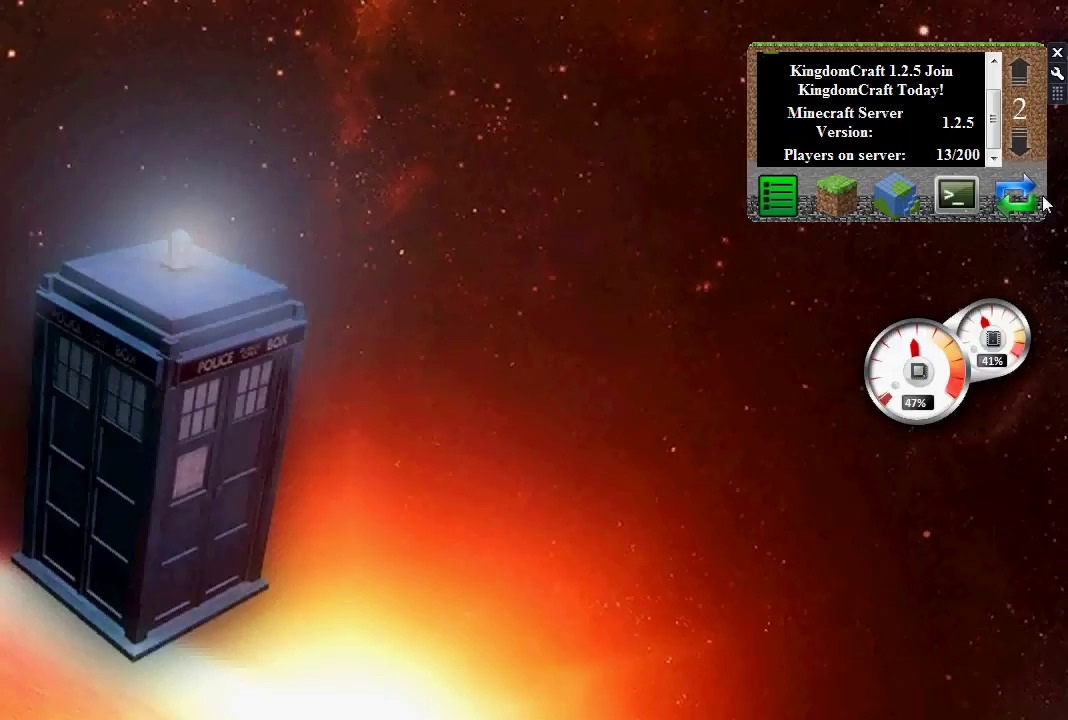
{"action": "left_click", "coordinate": [911, 205]}
{"action": "left_click", "coordinate": [911, 205]}
{"action": "left_click", "coordinate": [768, 205]}
{"action": "left_click", "coordinate": [768, 205]}
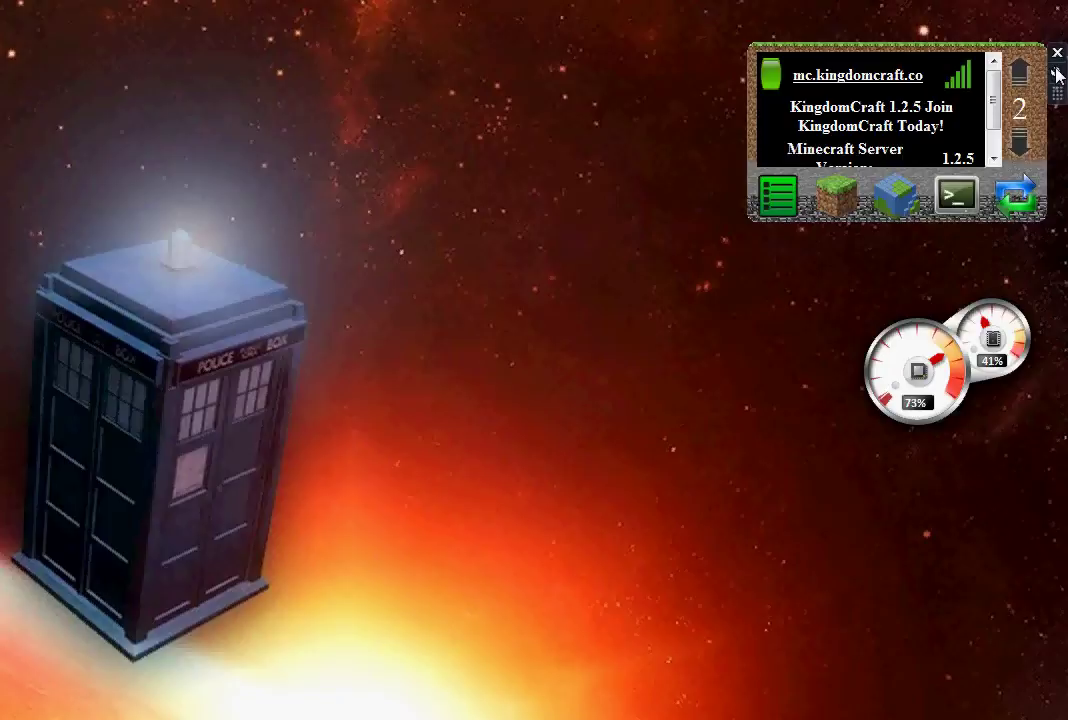
Compare the version in the Craft-Control options with the details of both Craft-Control entries in the desktop gadget gallery
{"action": "left_click", "coordinate": [1058, 72]}
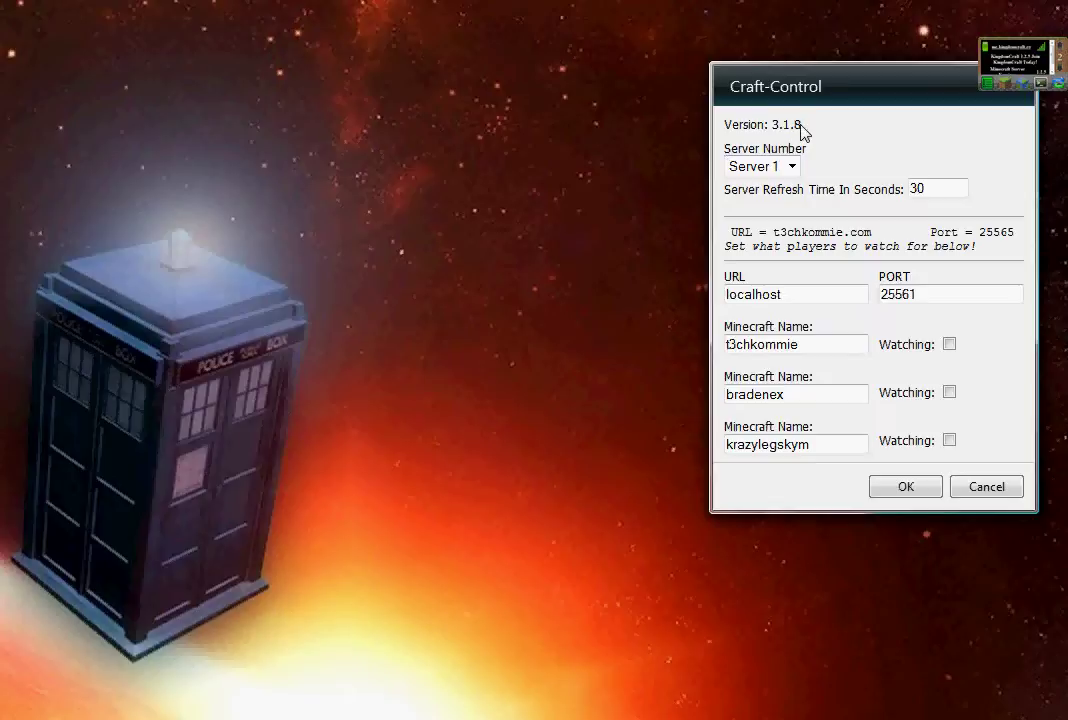
{"action": "right_click", "coordinate": [363, 170]}
{"action": "left_click", "coordinate": [412, 453]}
{"action": "left_click_drag", "start_coordinate": [418, 280], "coordinate": [400, 95]}
{"action": "left_click", "coordinate": [459, 195]}
{"action": "left_click", "coordinate": [180, 497]}
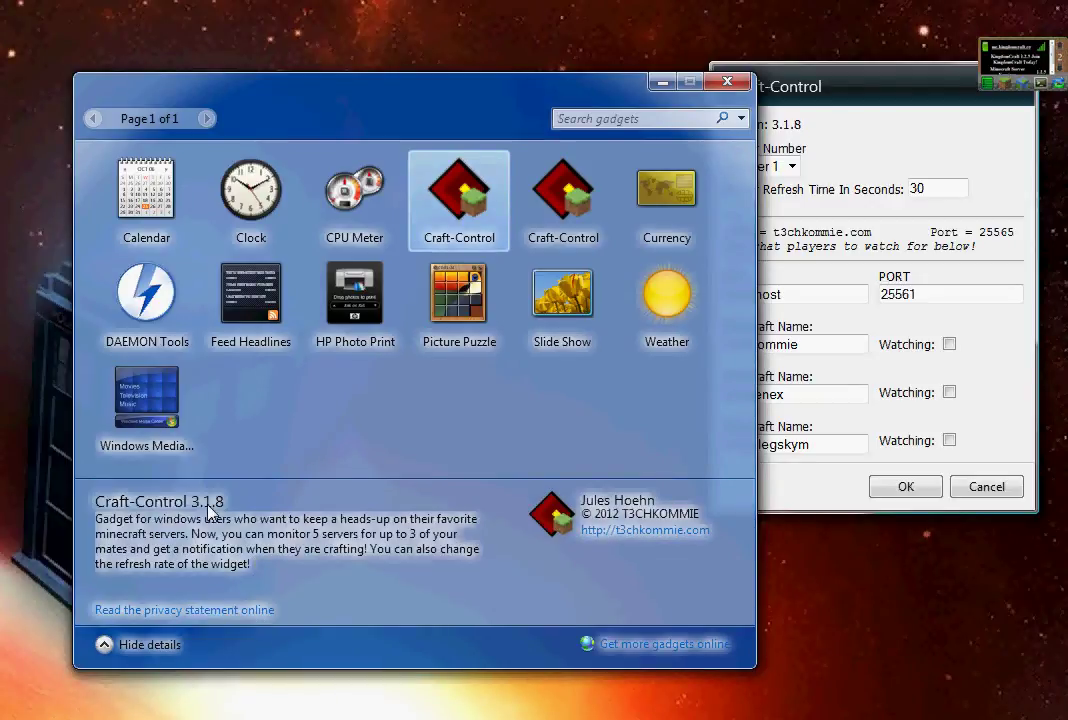
{"action": "left_click", "coordinate": [566, 207]}
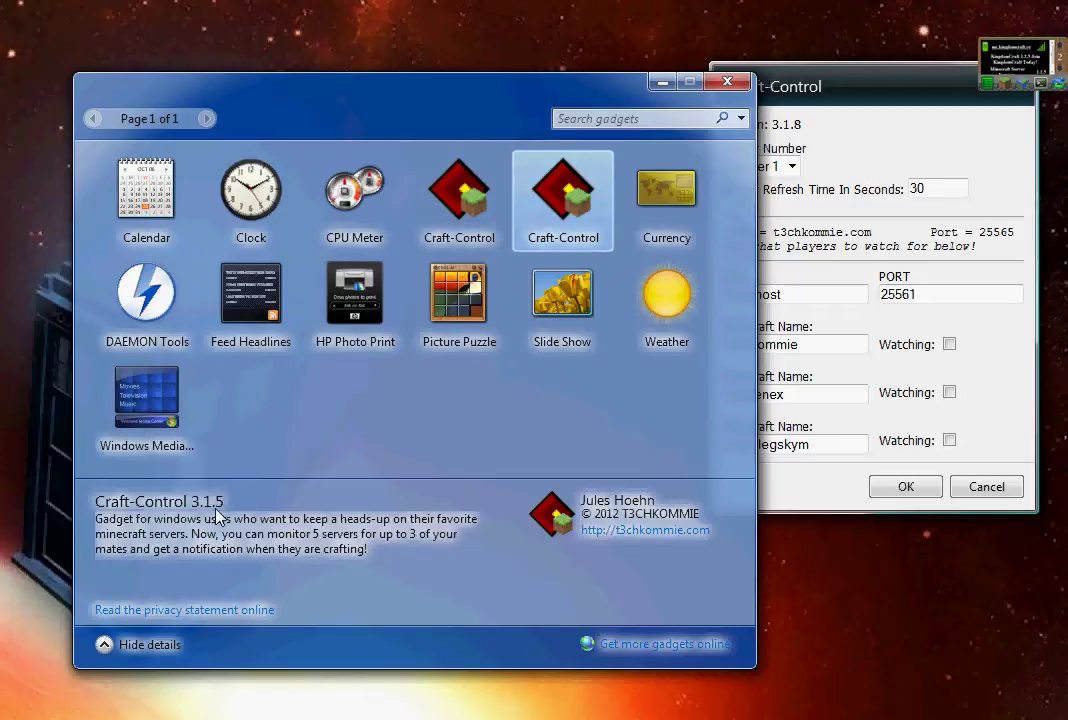
Uninstall the Craft-Control 3.1.5 gadget, check the remaining Craft-Control entry's details and close the gadget gallery
{"action": "right_click", "coordinate": [556, 246]}
{"action": "left_click", "coordinate": [592, 260]}
{"action": "left_click", "coordinate": [430, 521]}
{"action": "left_click", "coordinate": [466, 200]}
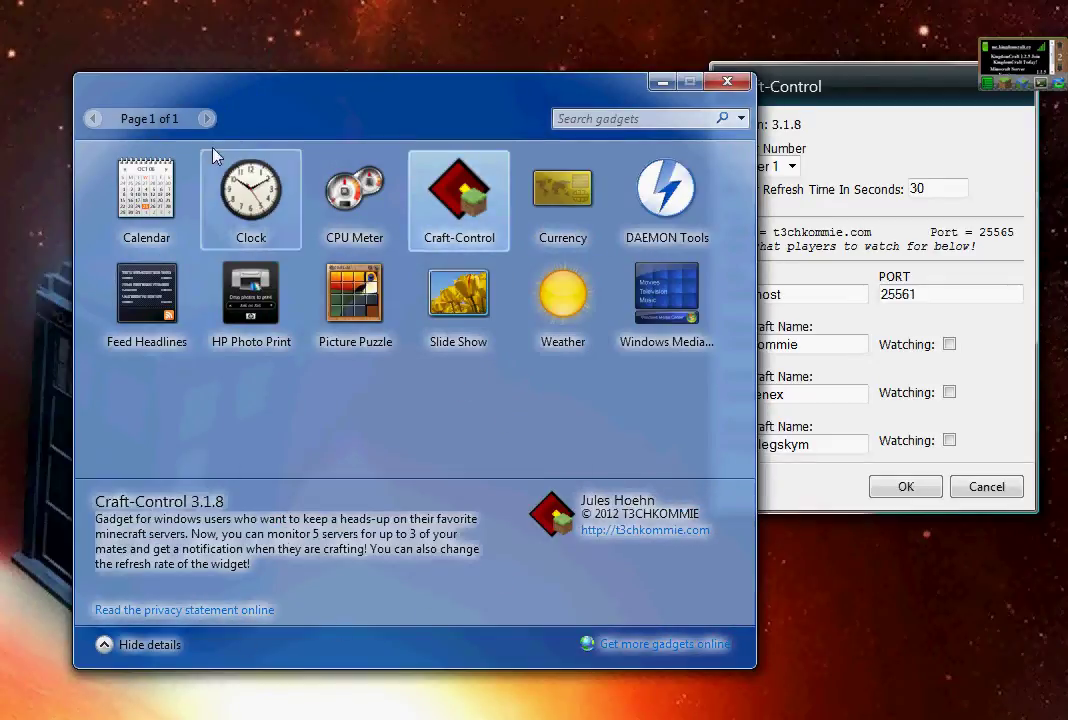
{"action": "left_click", "coordinate": [727, 84]}
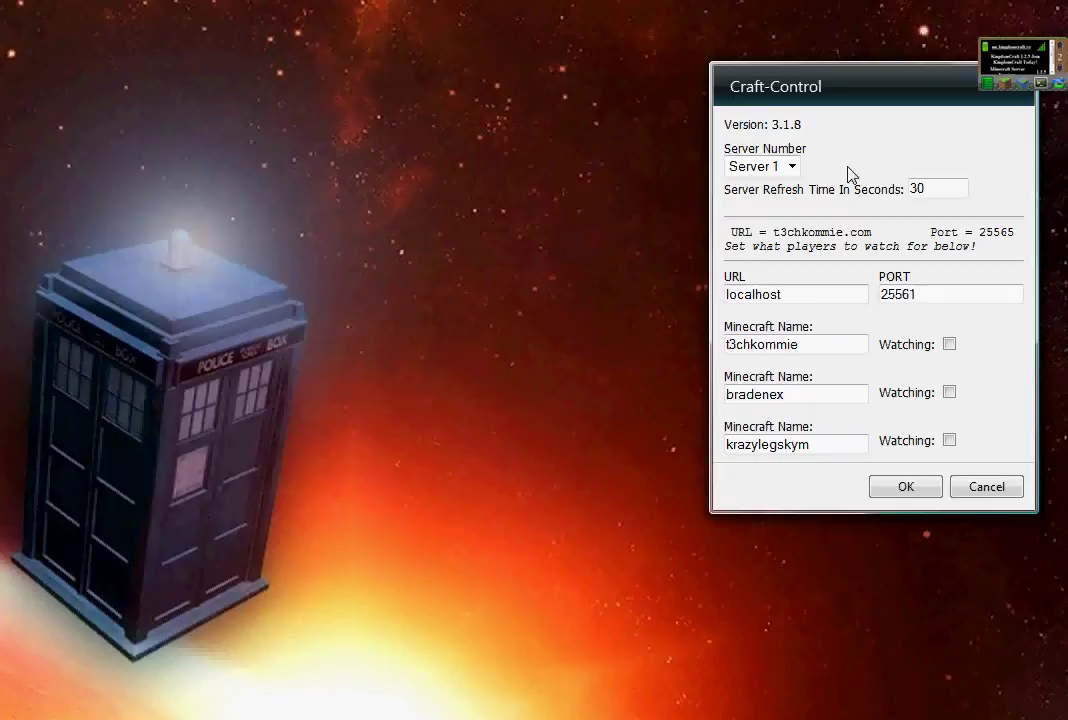
View the Server 2 entry in the Craft-Control options and cancel the dialog
{"action": "left_click", "coordinate": [790, 168]}
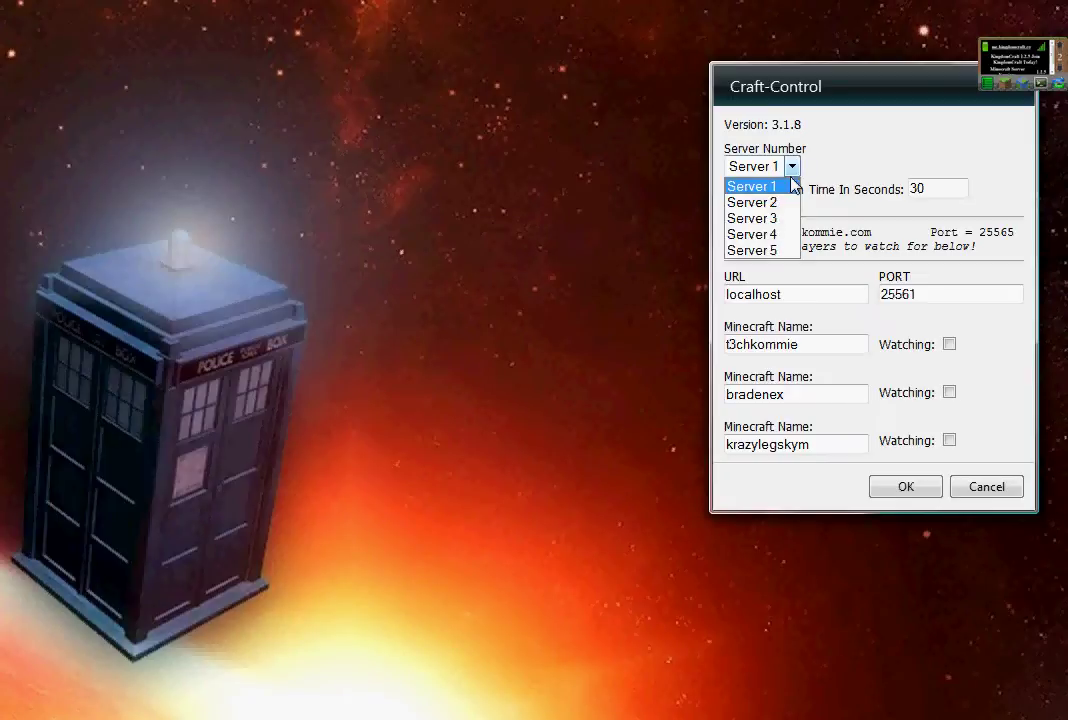
{"action": "left_click", "coordinate": [787, 203]}
{"action": "left_click", "coordinate": [791, 167]}
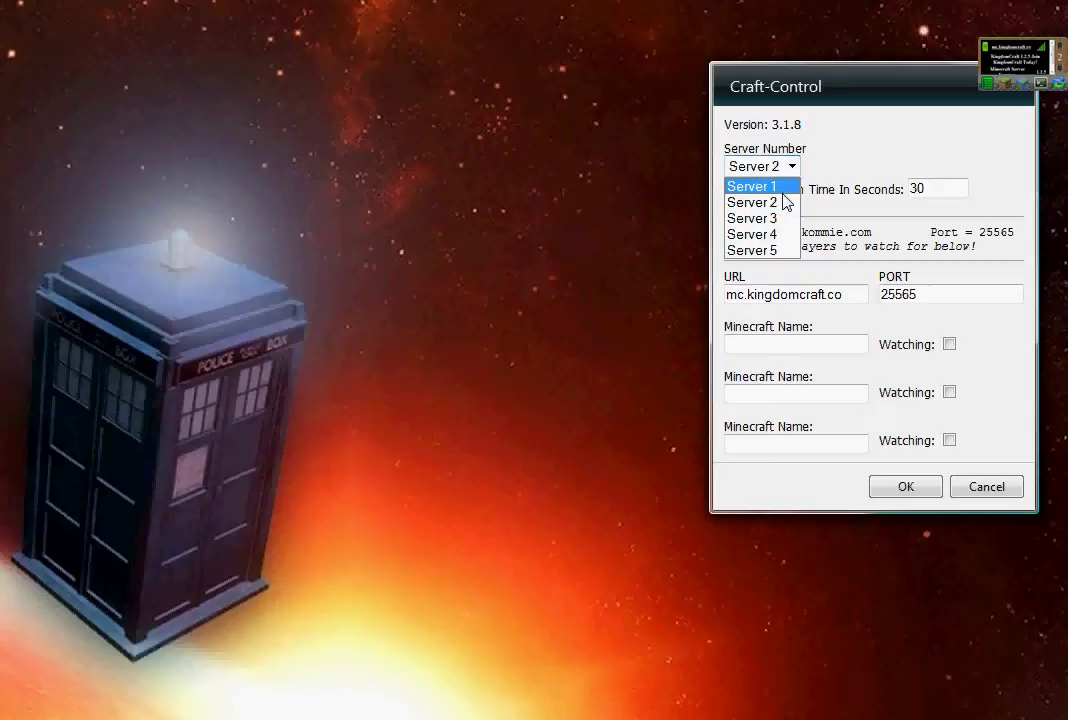
{"action": "left_click", "coordinate": [768, 325]}
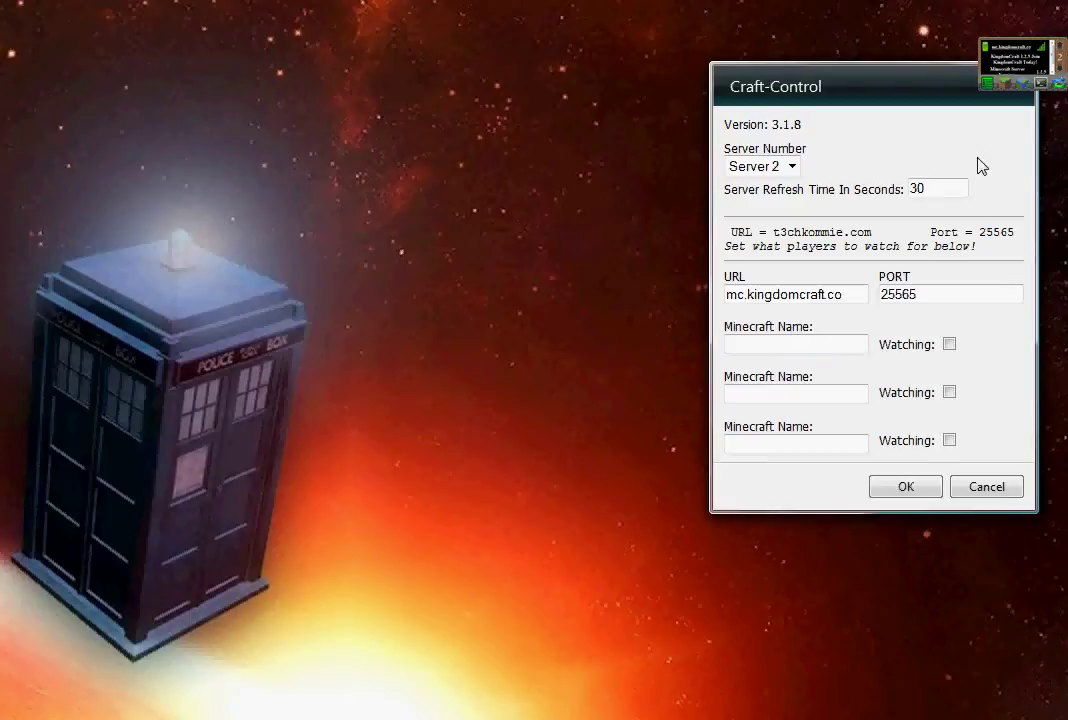
{"action": "left_click", "coordinate": [966, 491]}
Reopen the Craft-Control options and set the server refresh time to 120 seconds
{"action": "left_click", "coordinate": [1056, 74]}
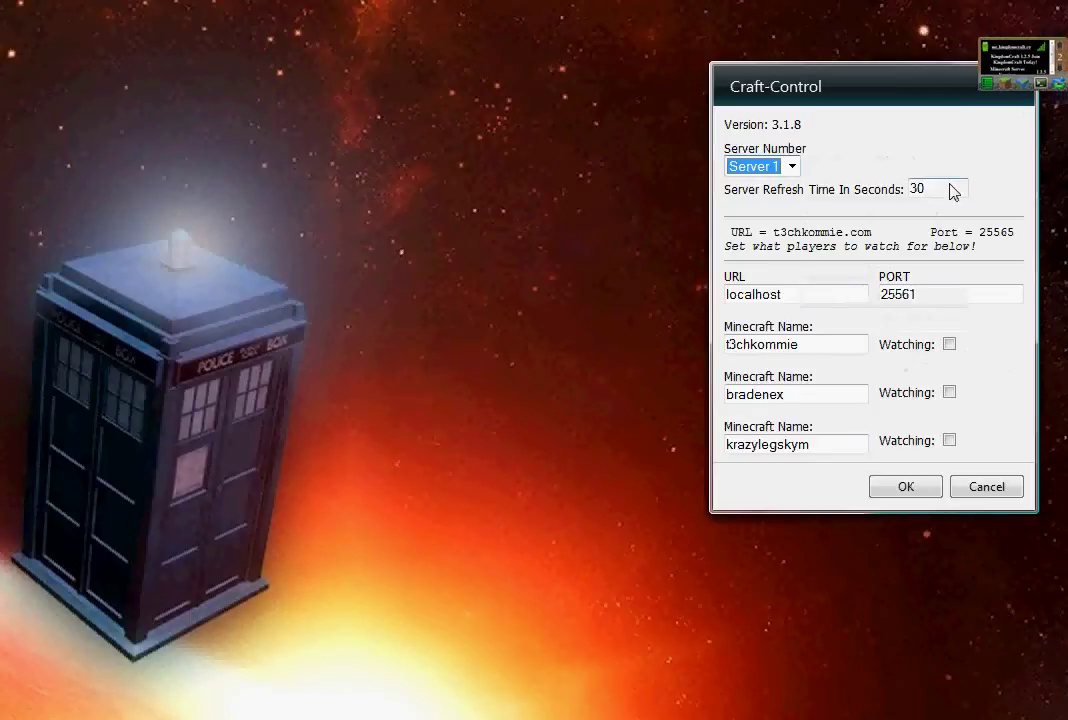
{"action": "key", "text": "Tab"}
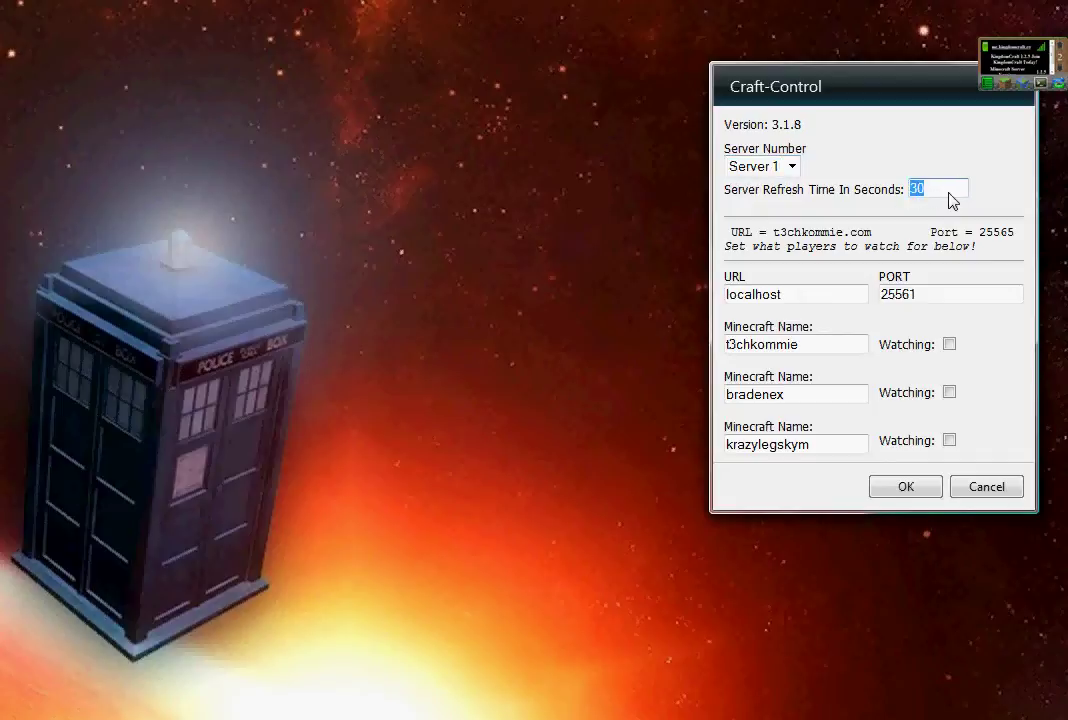
{"action": "type", "text": "120"}
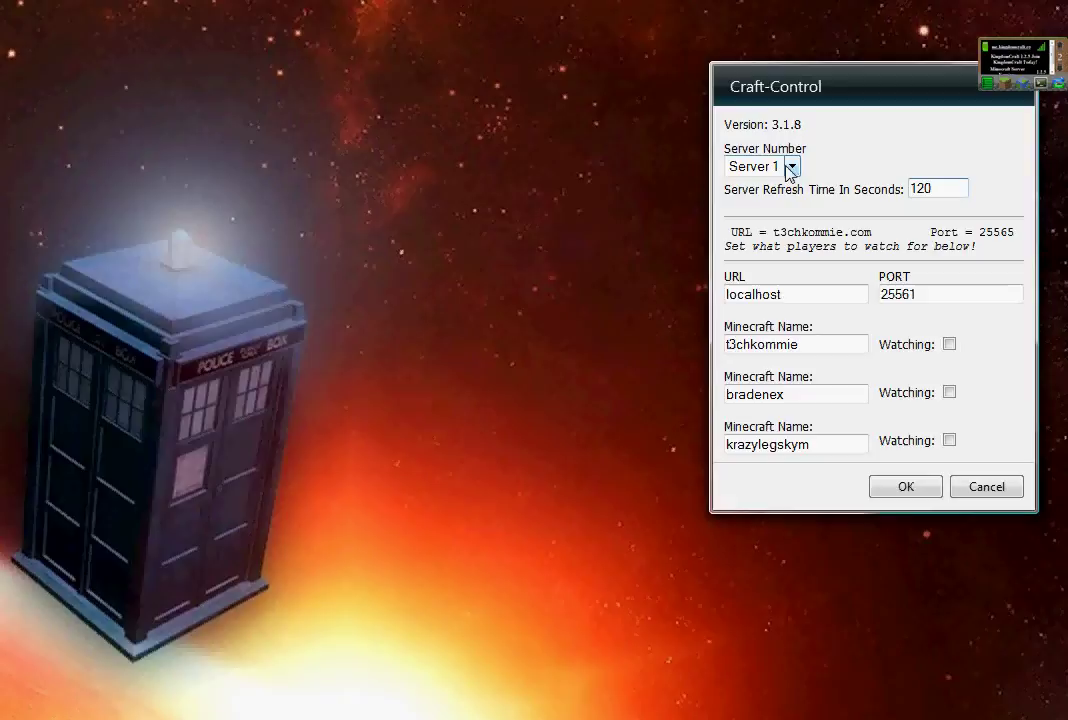
Switch watching on and back off for Server 1's first two players, and save the options
{"action": "left_click", "coordinate": [949, 344]}
{"action": "left_click", "coordinate": [949, 392]}
{"action": "left_click", "coordinate": [949, 344]}
{"action": "left_click", "coordinate": [949, 392]}
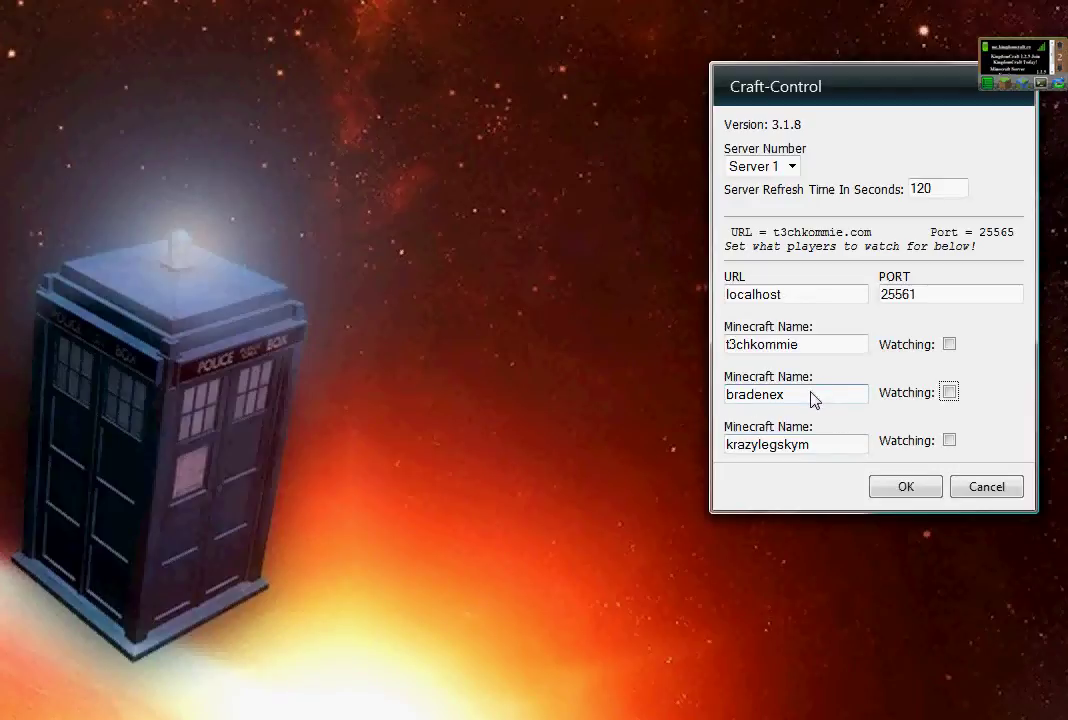
{"action": "left_click", "coordinate": [925, 488]}
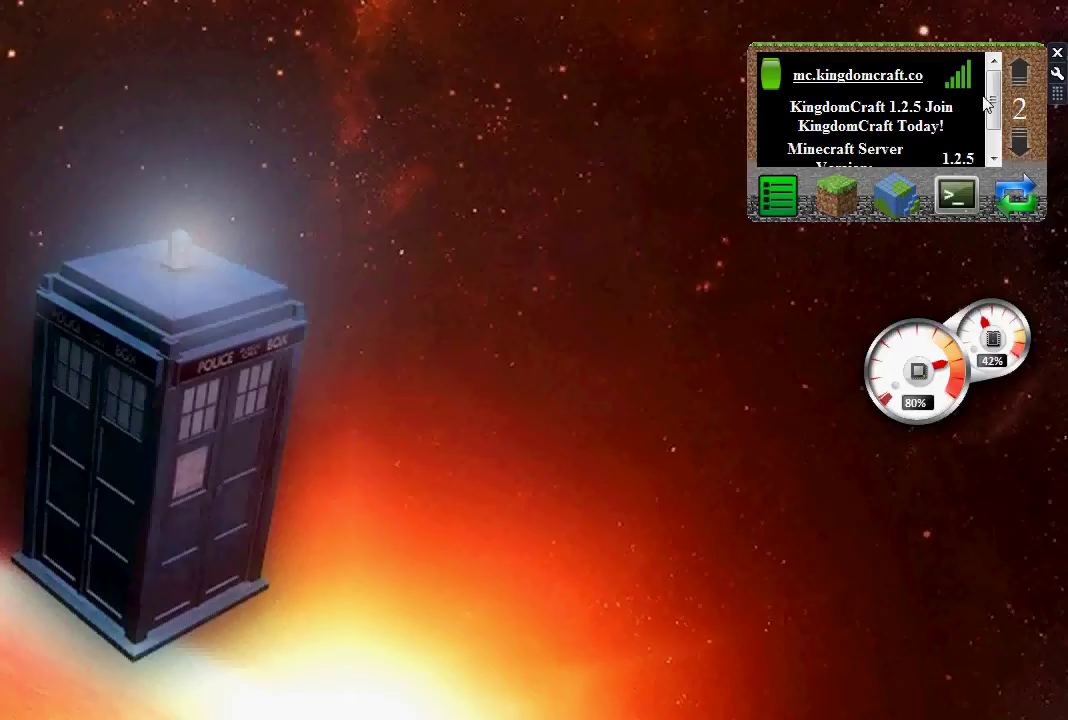
Browse the list of players currently on the mc.kingdomcraft.co server and close it
{"action": "left_click", "coordinate": [990, 160]}
{"action": "left_click", "coordinate": [778, 195]}
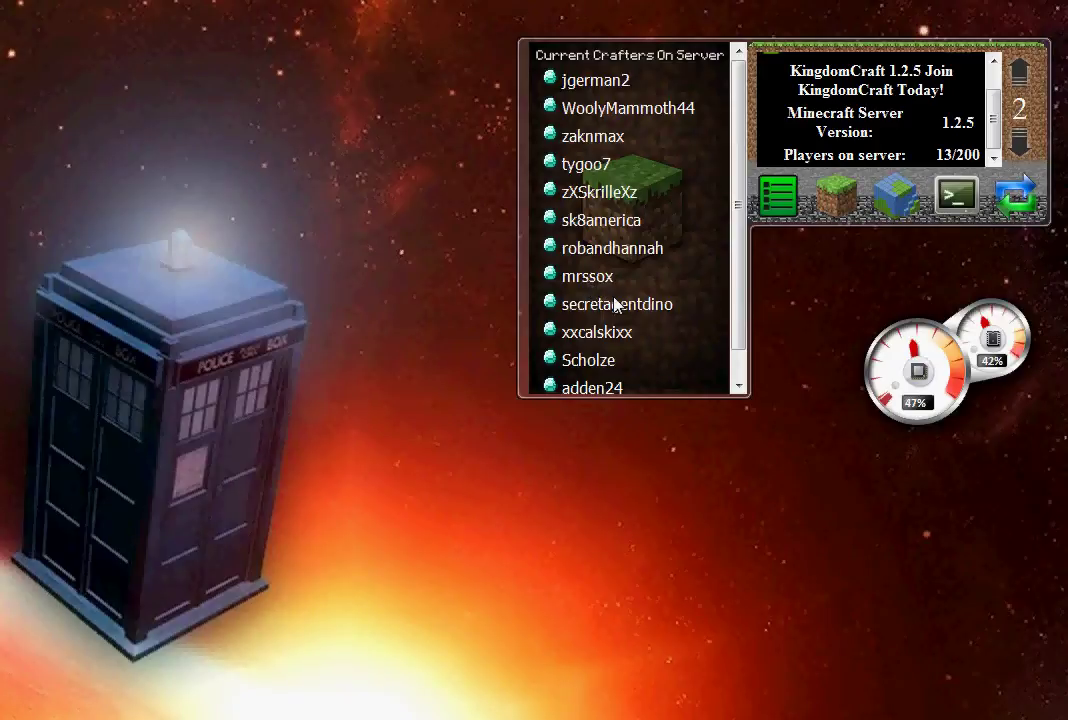
{"action": "scroll", "coordinate": [736, 340], "scroll_direction": "down", "scroll_amount": 1}
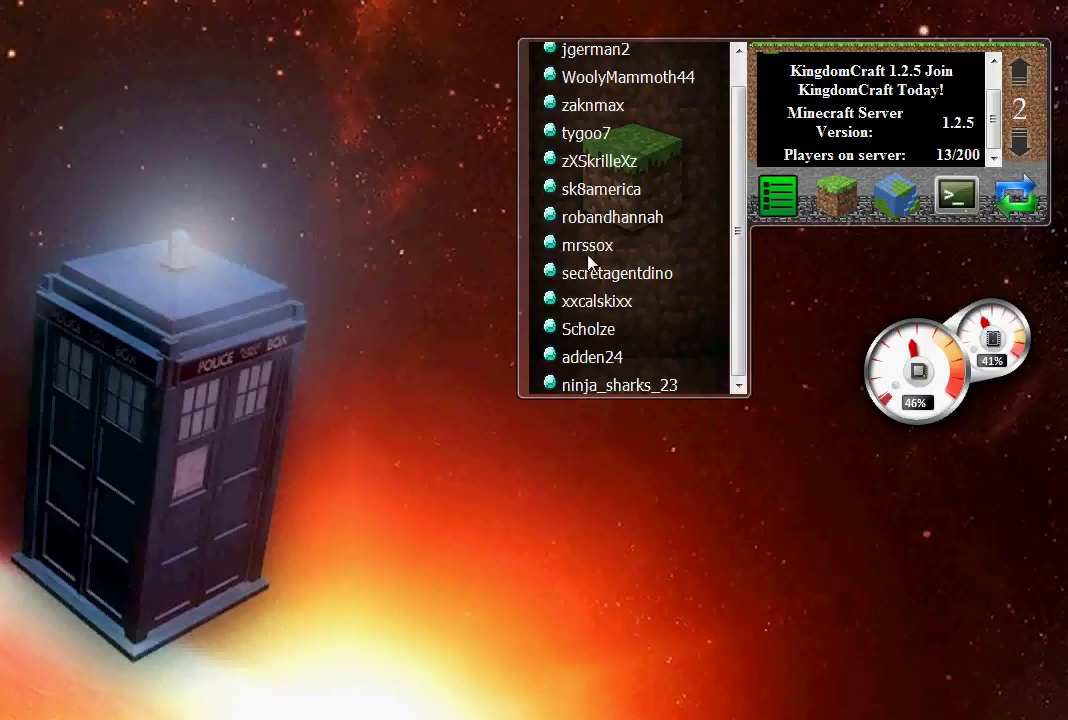
{"action": "left_click", "coordinate": [796, 269]}
{"action": "left_click", "coordinate": [1057, 73]}
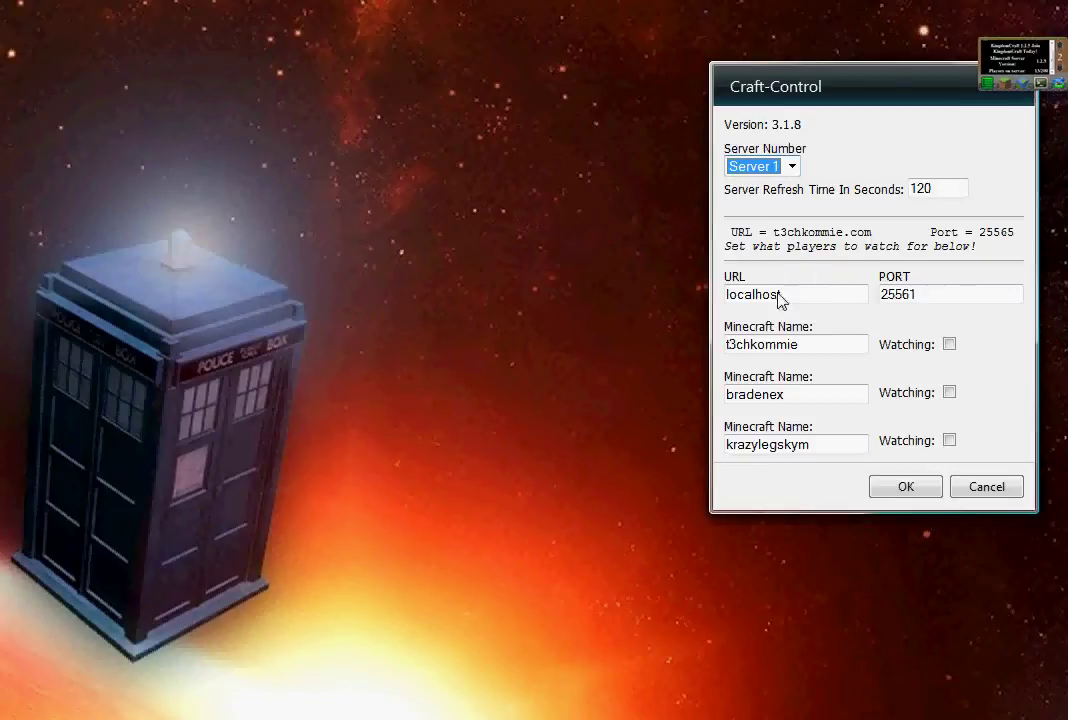
{"action": "left_click", "coordinate": [791, 166]}
{"action": "left_click", "coordinate": [760, 205]}
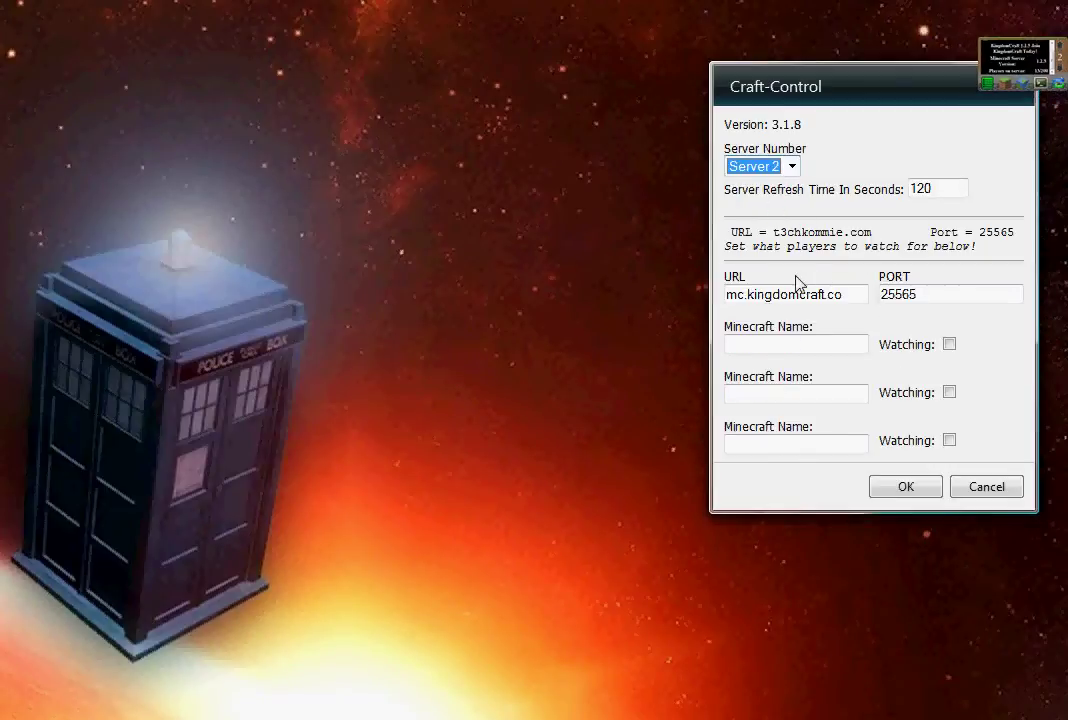
{"action": "left_click", "coordinate": [781, 346]}
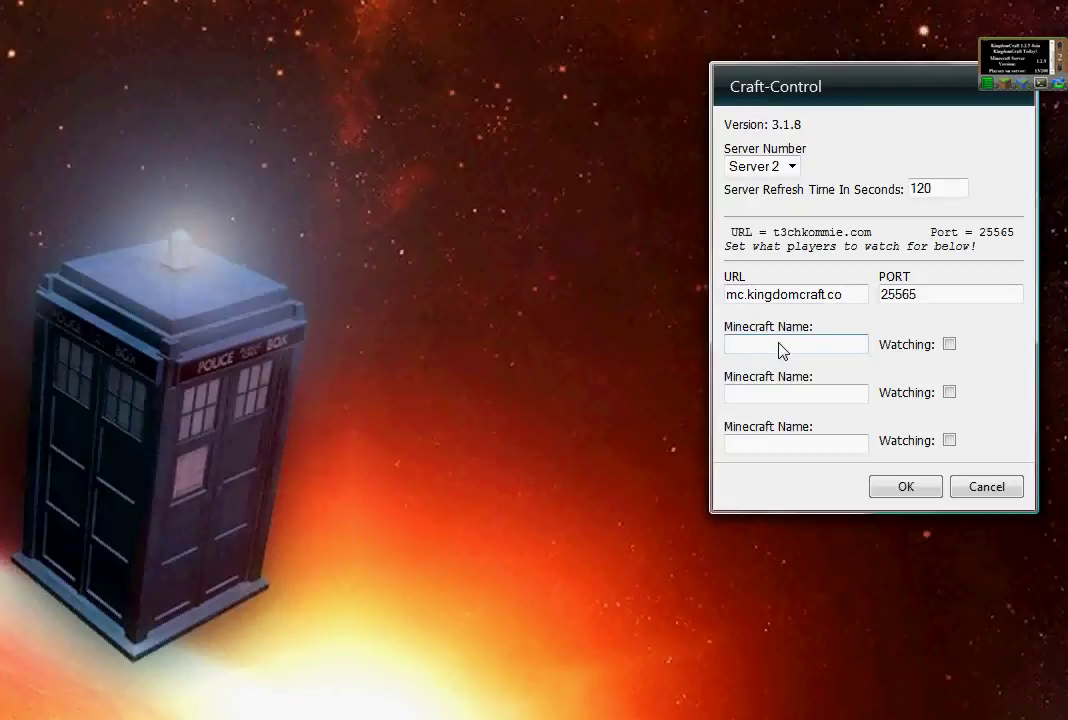
{"action": "type", "text": "mrssox"}
{"action": "left_click", "coordinate": [751, 393]}
{"action": "type", "text": "adden24"}
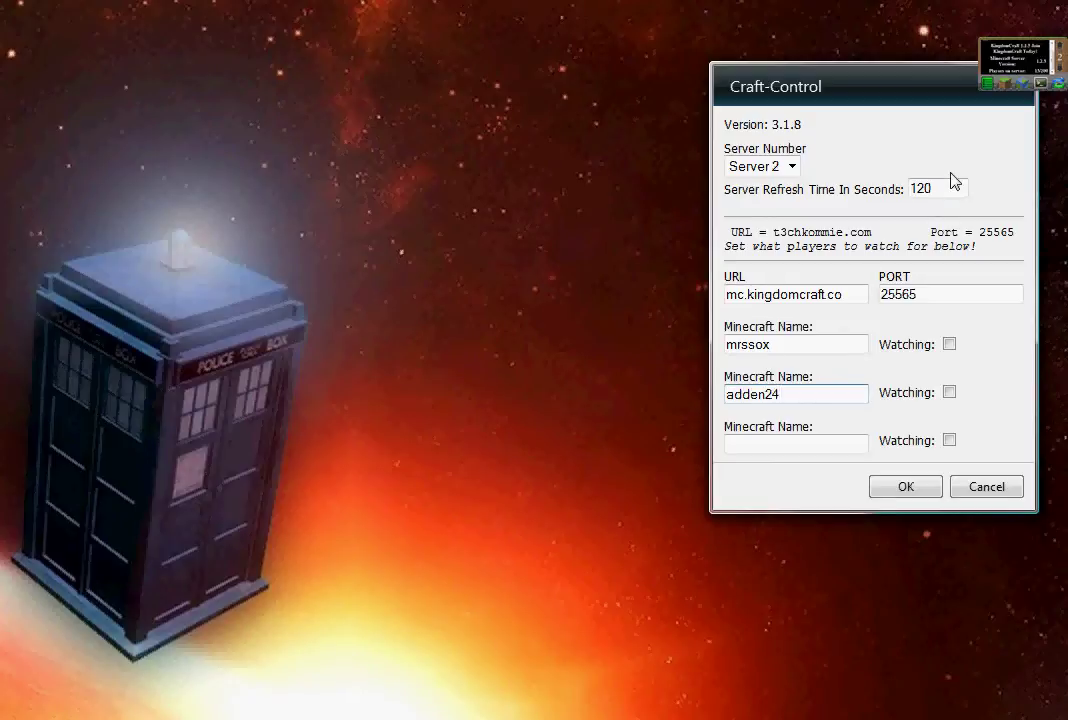
{"action": "left_click", "coordinate": [906, 488]}
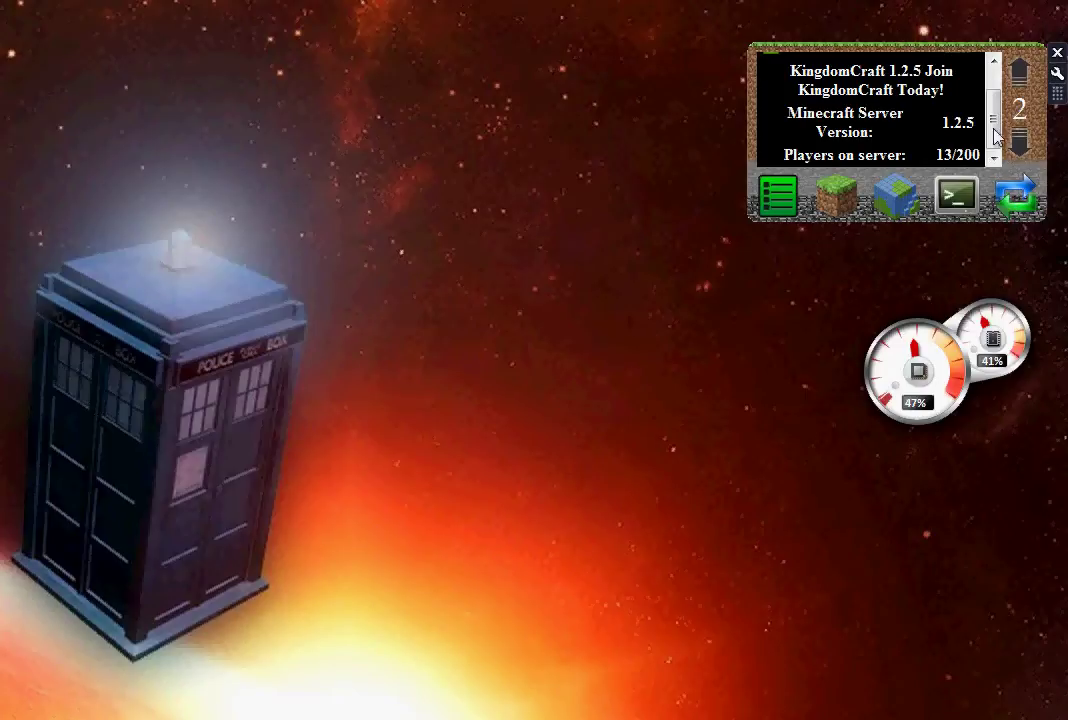
Refresh the gadget to check for watched players, move the notification higher on the desktop and dismiss it
{"action": "left_click", "coordinate": [1020, 197]}
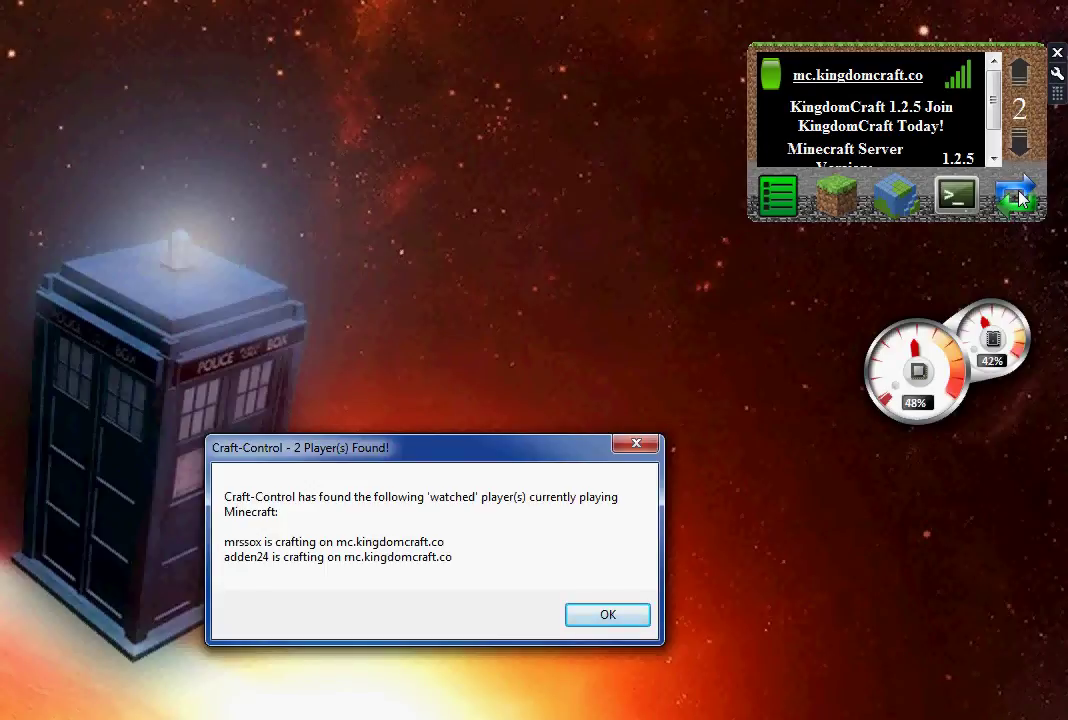
{"action": "left_click_drag", "start_coordinate": [557, 447], "coordinate": [560, 252]}
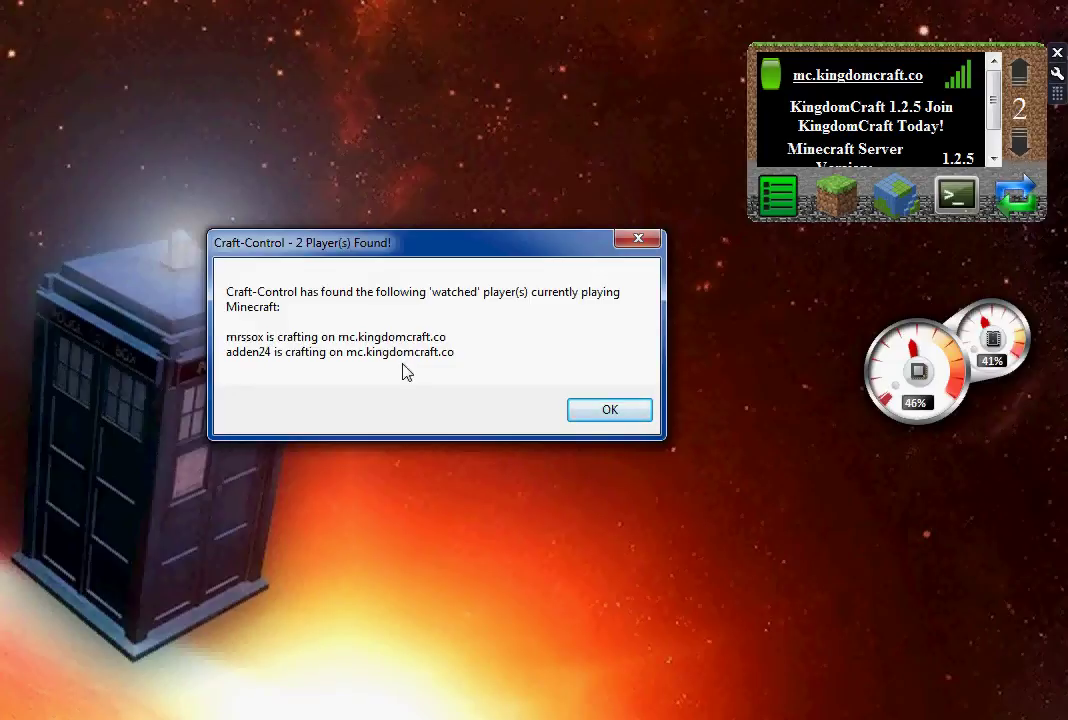
{"action": "left_click", "coordinate": [578, 408]}
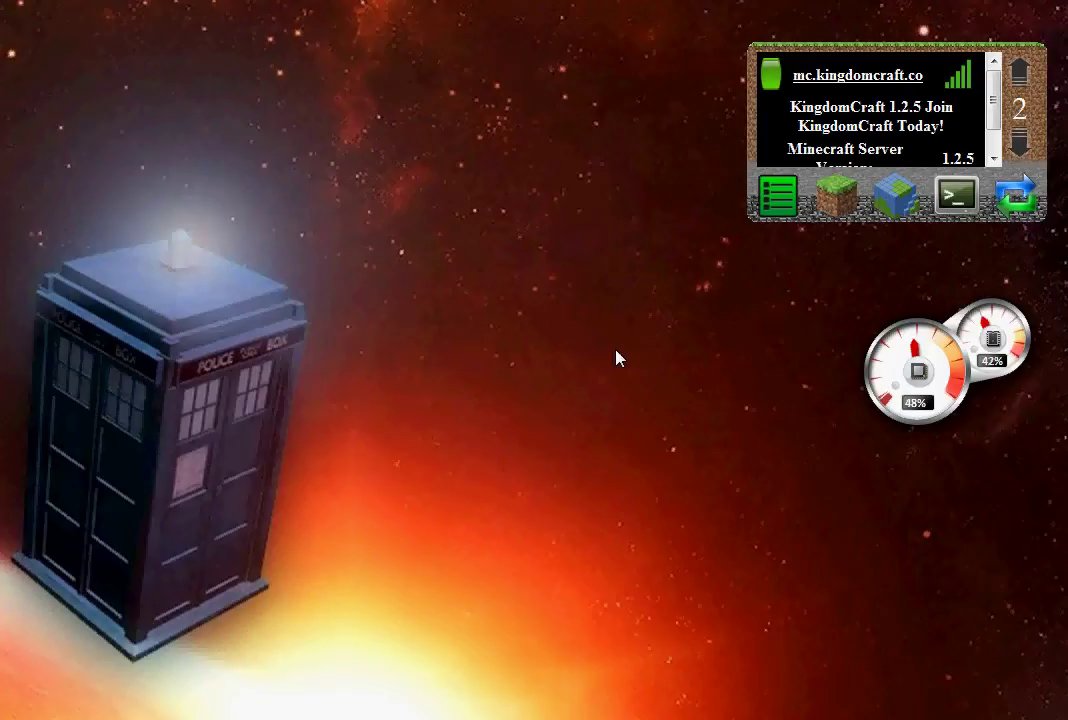
Set the server refresh time to 300 seconds in the Craft-Control options and save
{"action": "left_click", "coordinate": [1056, 78]}
{"action": "left_click_drag", "start_coordinate": [955, 191], "coordinate": [918, 191]}
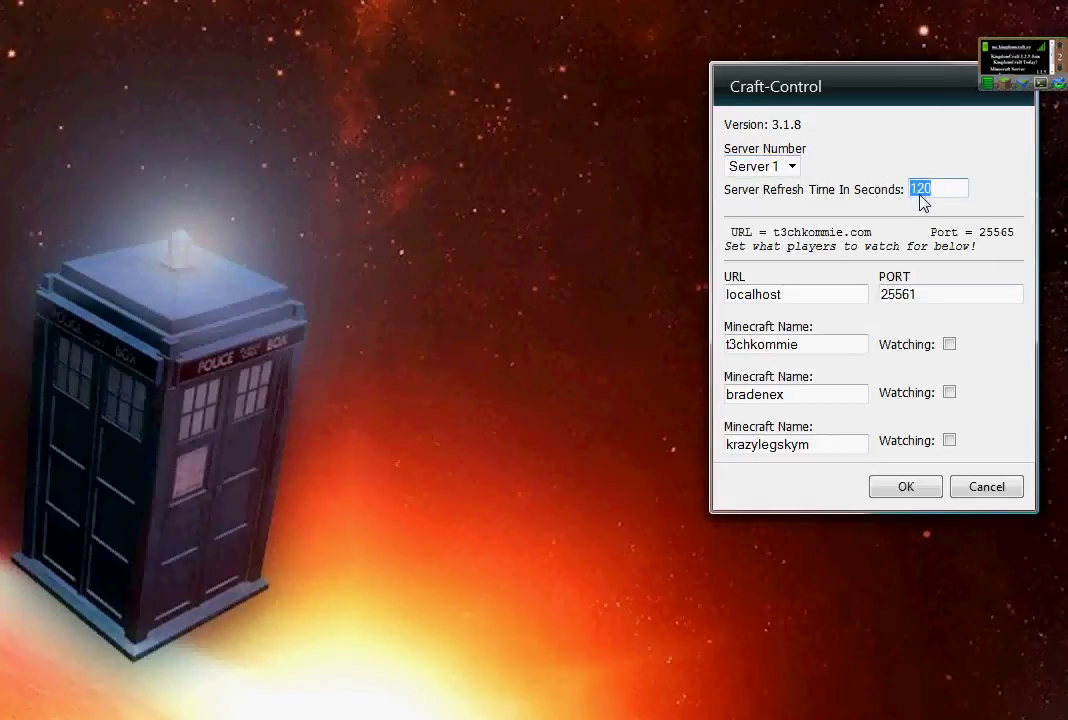
{"action": "key", "text": "BackSpace"}
{"action": "type", "text": "300"}
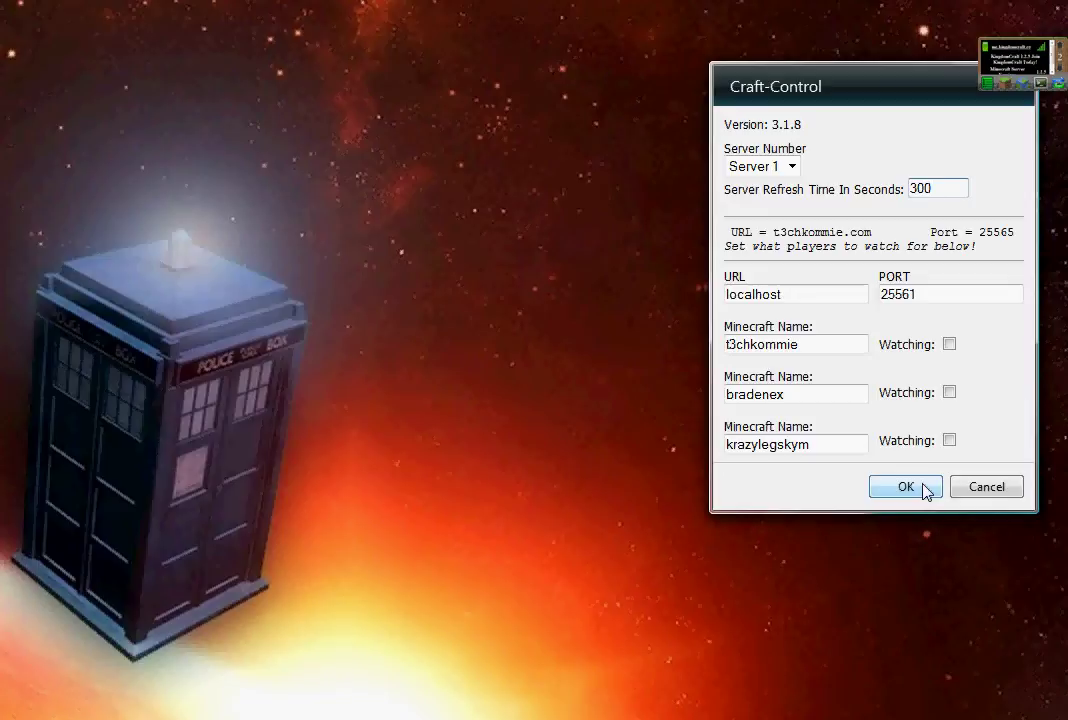
{"action": "left_click", "coordinate": [890, 494]}
Check the gadget's player count, refresh the server data again and dismiss both watched-player notifications
{"action": "left_click", "coordinate": [995, 158]}
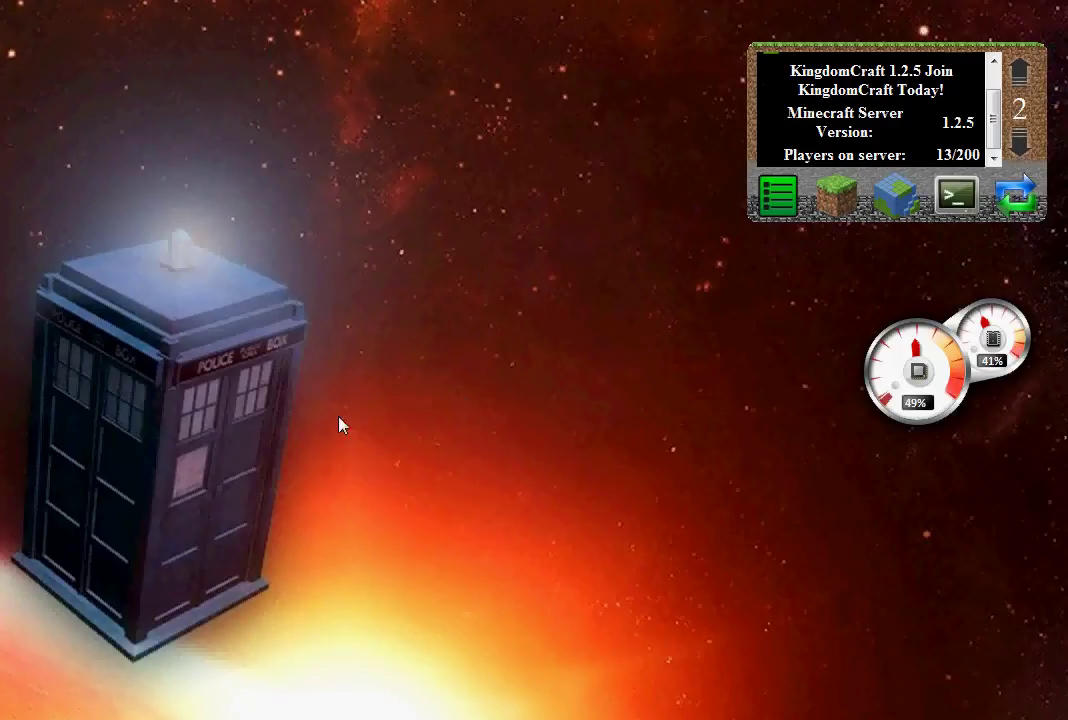
{"action": "left_click", "coordinate": [1017, 200]}
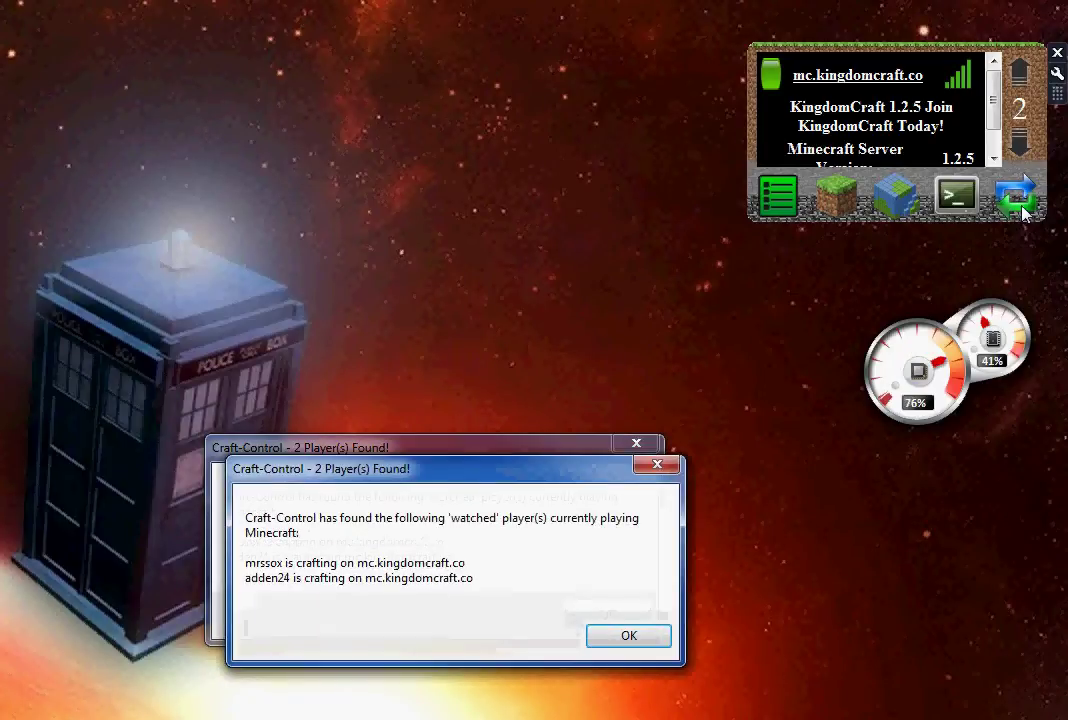
{"action": "left_click", "coordinate": [650, 640]}
{"action": "left_click", "coordinate": [639, 624]}
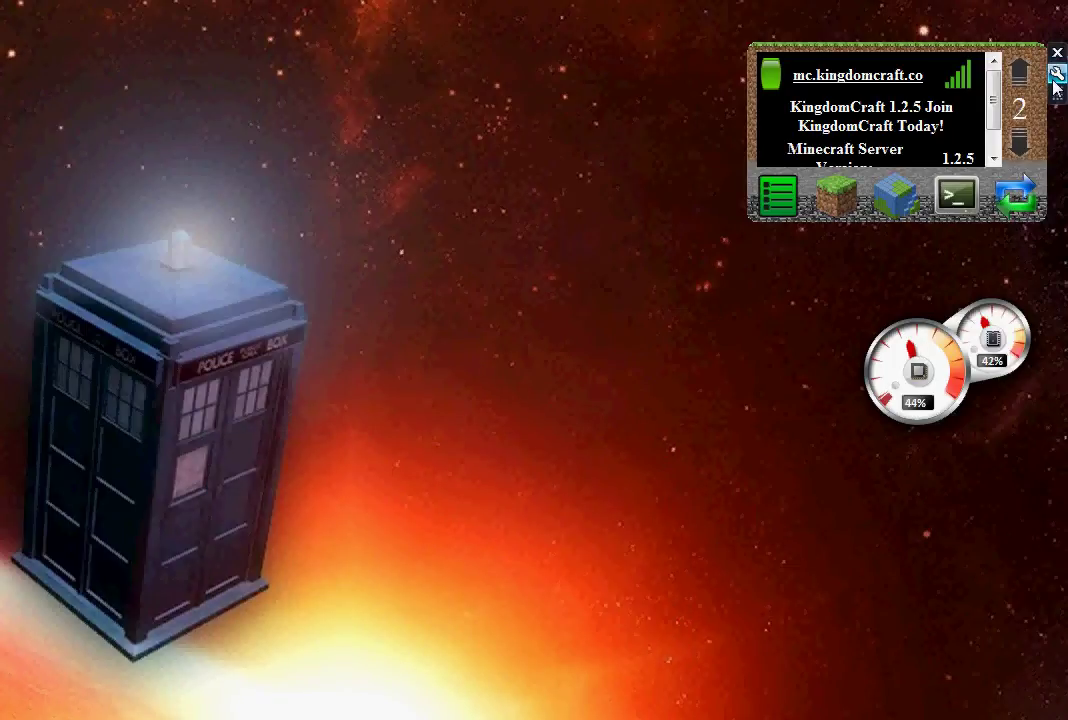
Review the refresh time and the Server 3 entry in the Craft-Control options
{"action": "left_click", "coordinate": [1056, 74]}
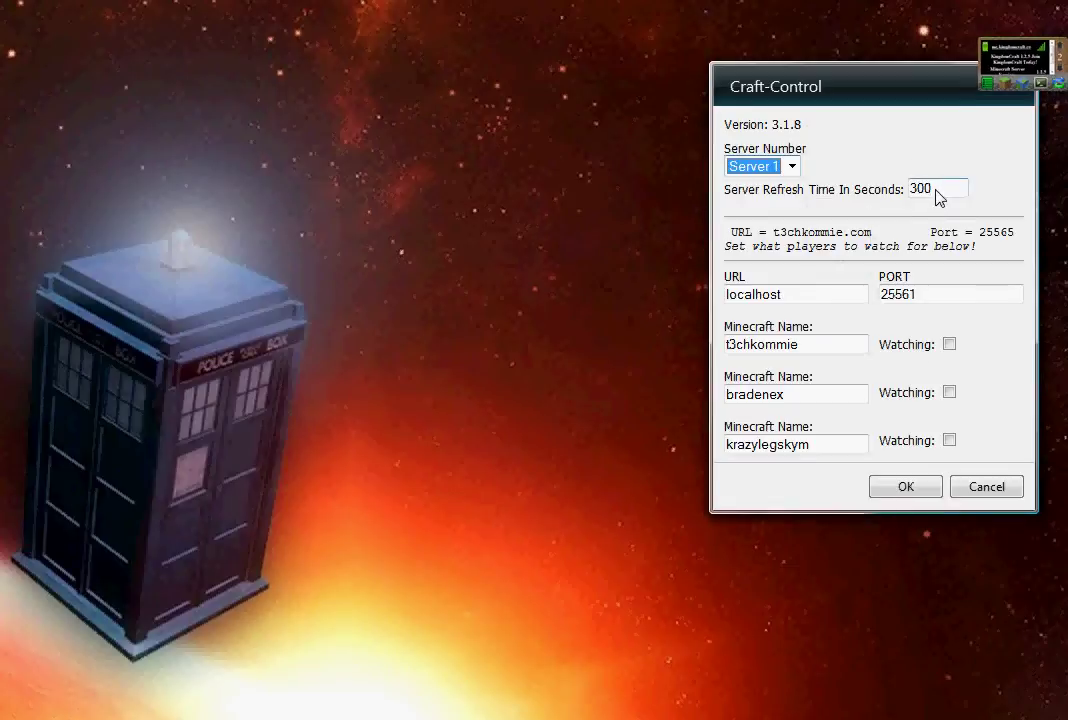
{"action": "left_click", "coordinate": [944, 189]}
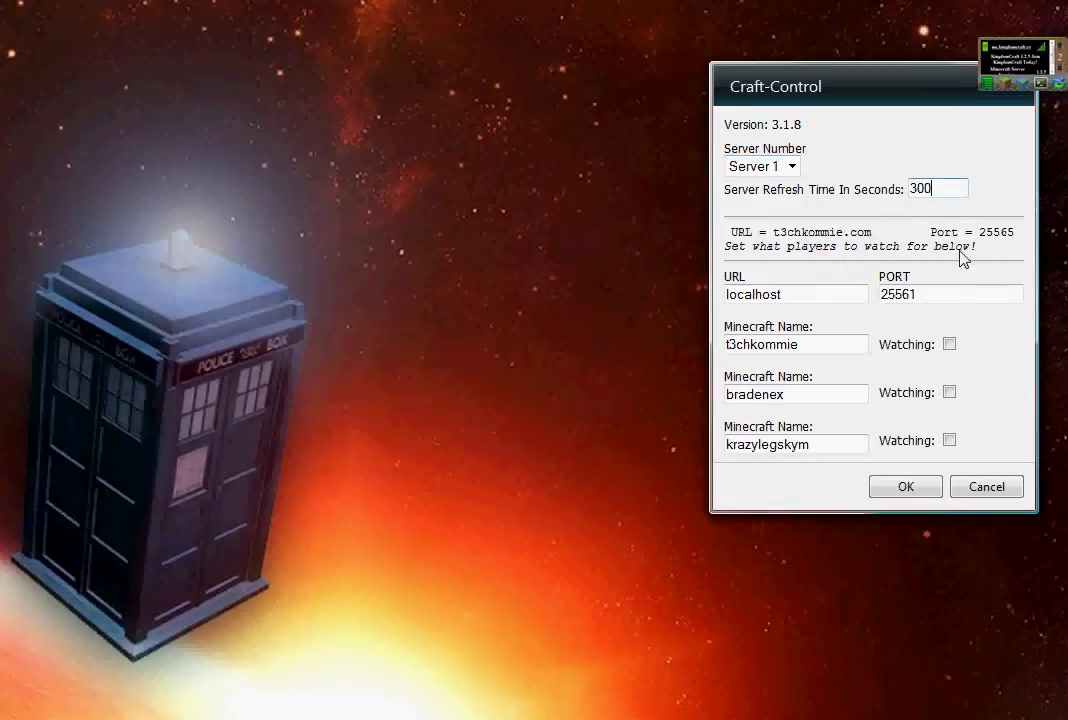
{"action": "left_click", "coordinate": [910, 190]}
{"action": "double_click", "coordinate": [928, 190]}
{"action": "left_click", "coordinate": [791, 166]}
{"action": "left_click", "coordinate": [778, 218]}
Clear the first two Minecraft names from the Server 2 entry
{"action": "left_click", "coordinate": [789, 166]}
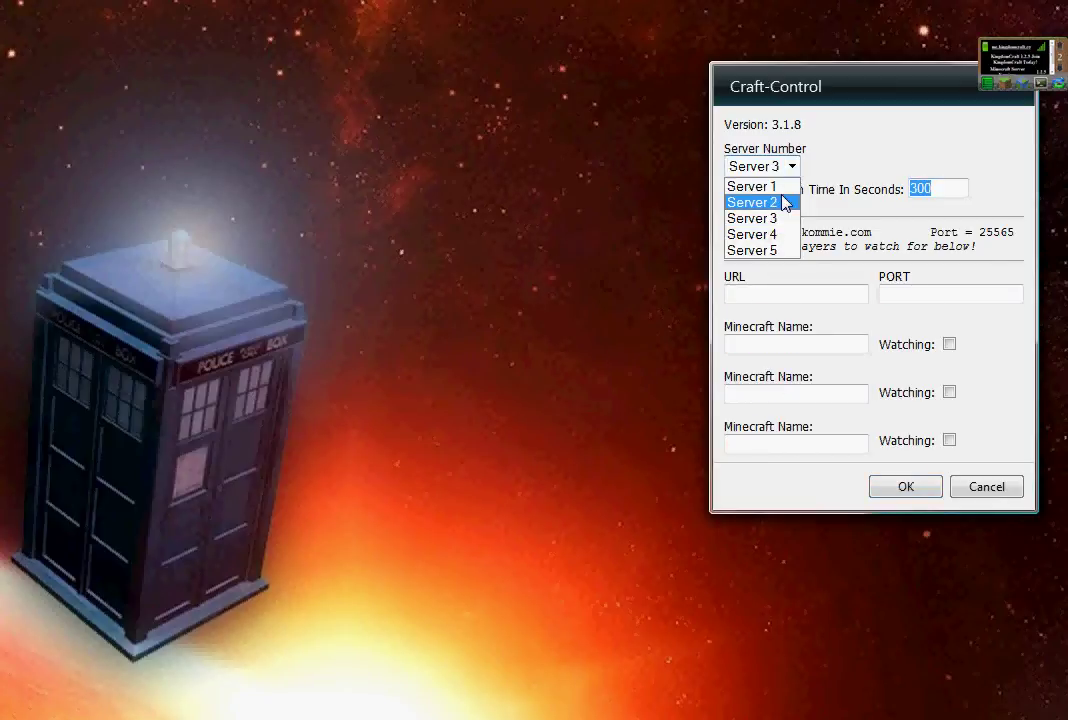
{"action": "left_click", "coordinate": [785, 203]}
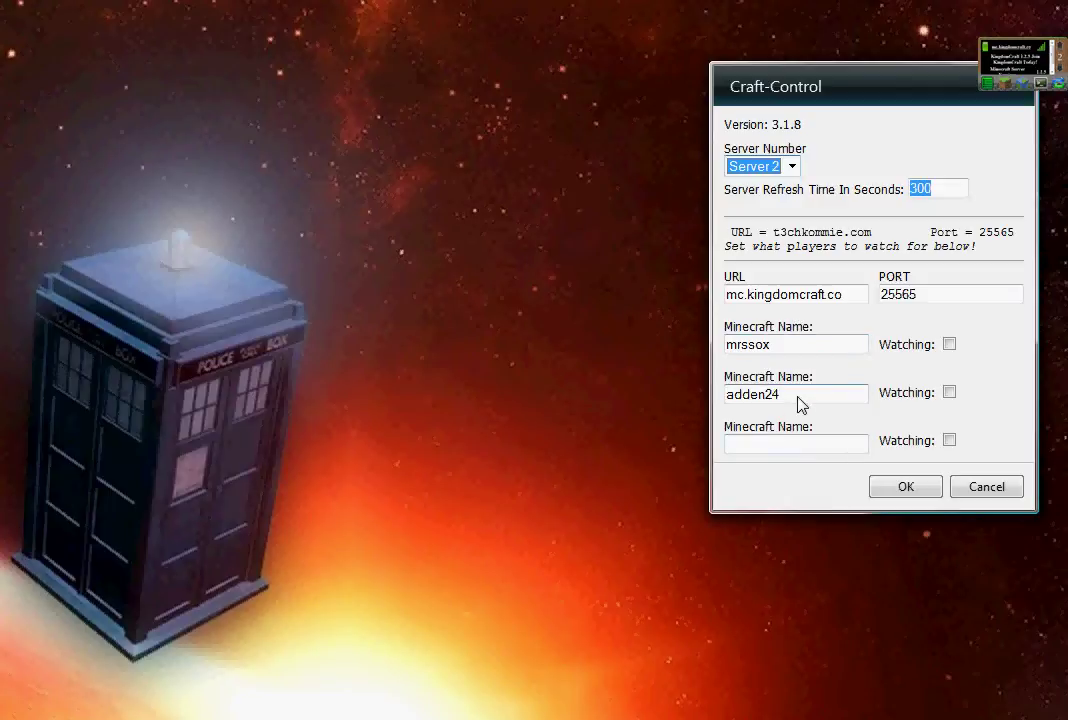
{"action": "left_click_drag", "start_coordinate": [801, 400], "coordinate": [634, 396]}
{"action": "key", "text": "BackSpace"}
{"action": "left_click_drag", "start_coordinate": [801, 353], "coordinate": [722, 341]}
{"action": "key", "text": "BackSpace"}
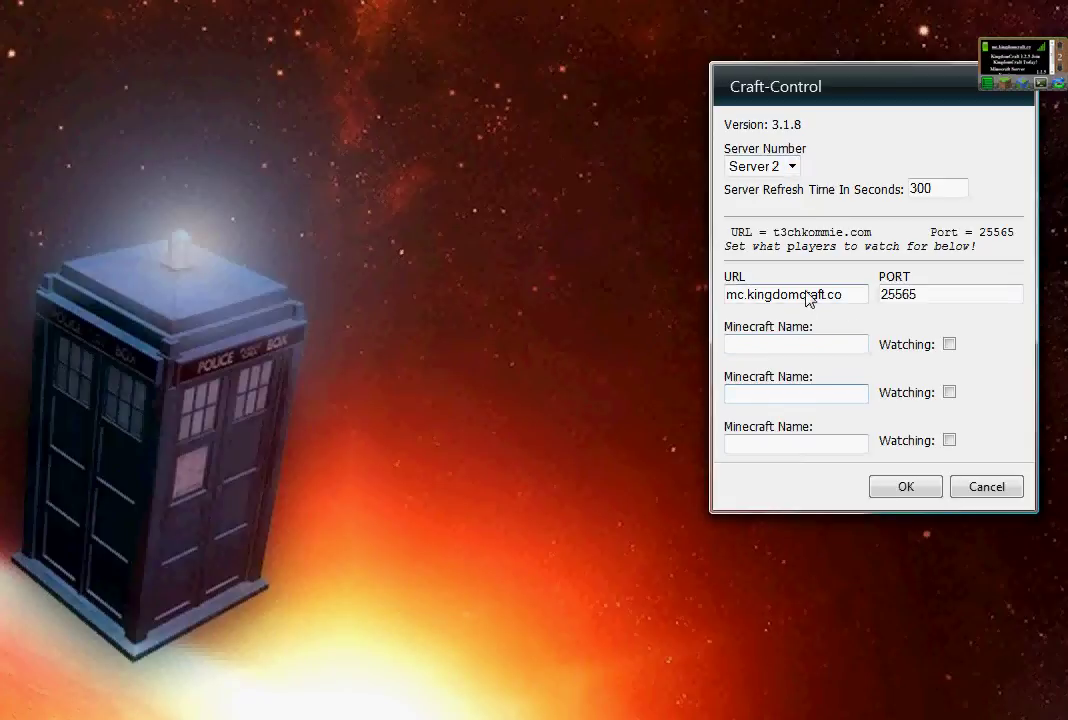
Save the Craft-Control options and check the Server 2 player count on the gadget
{"action": "left_click", "coordinate": [792, 169]}
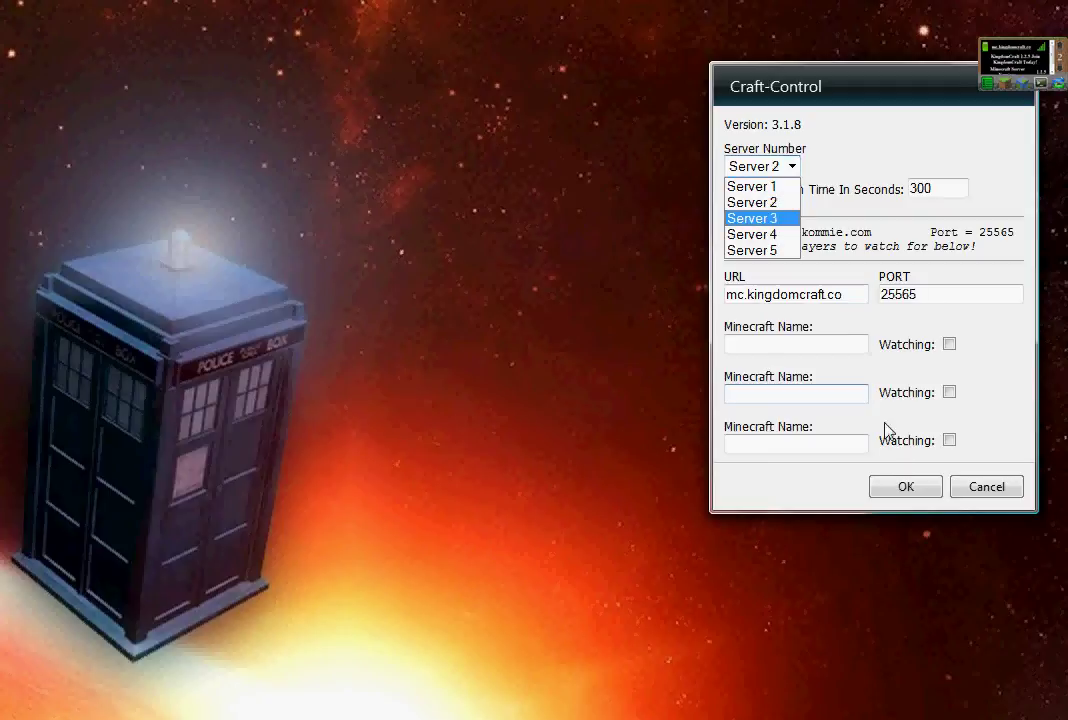
{"action": "left_click", "coordinate": [903, 490]}
{"action": "left_click", "coordinate": [903, 490]}
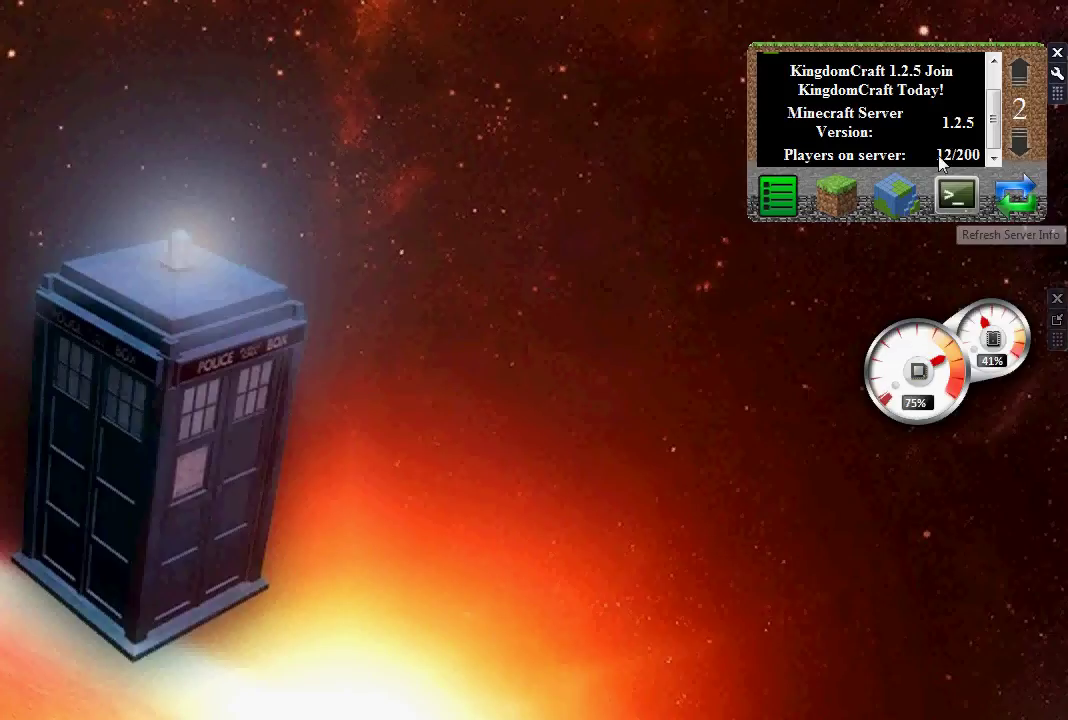
{"action": "left_click", "coordinate": [995, 158]}
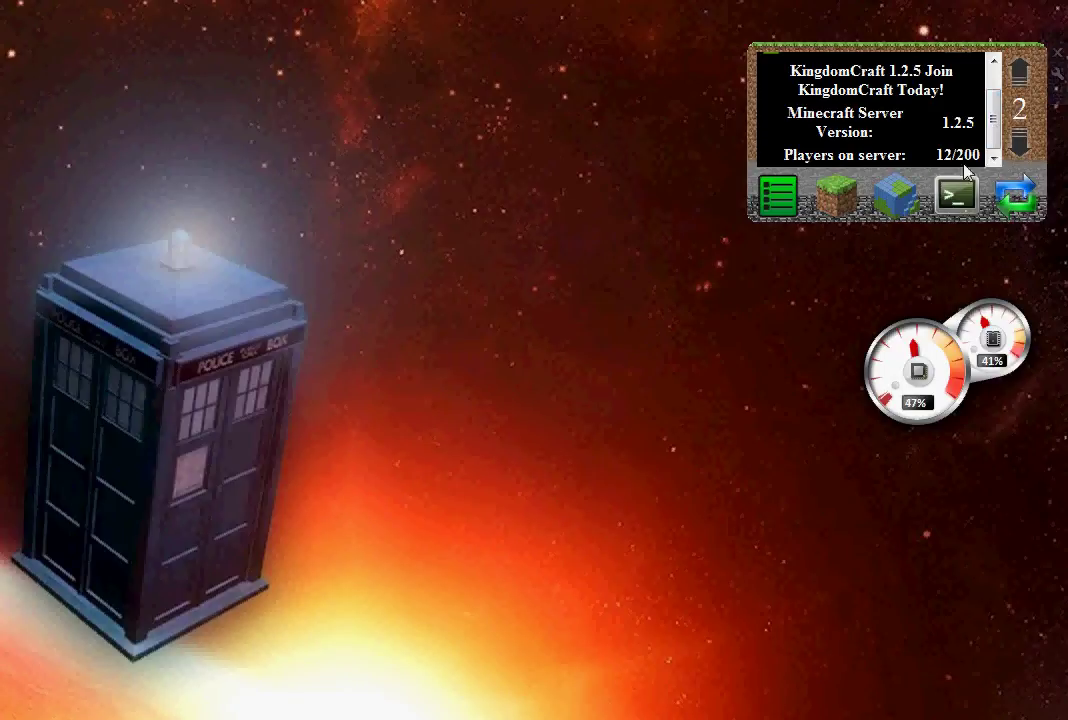
Reopen the Craft-Control options and compare the URL, port and Minecraft names of the Server 1, Server 2 and Server 3 entries
{"action": "left_click", "coordinate": [1057, 73]}
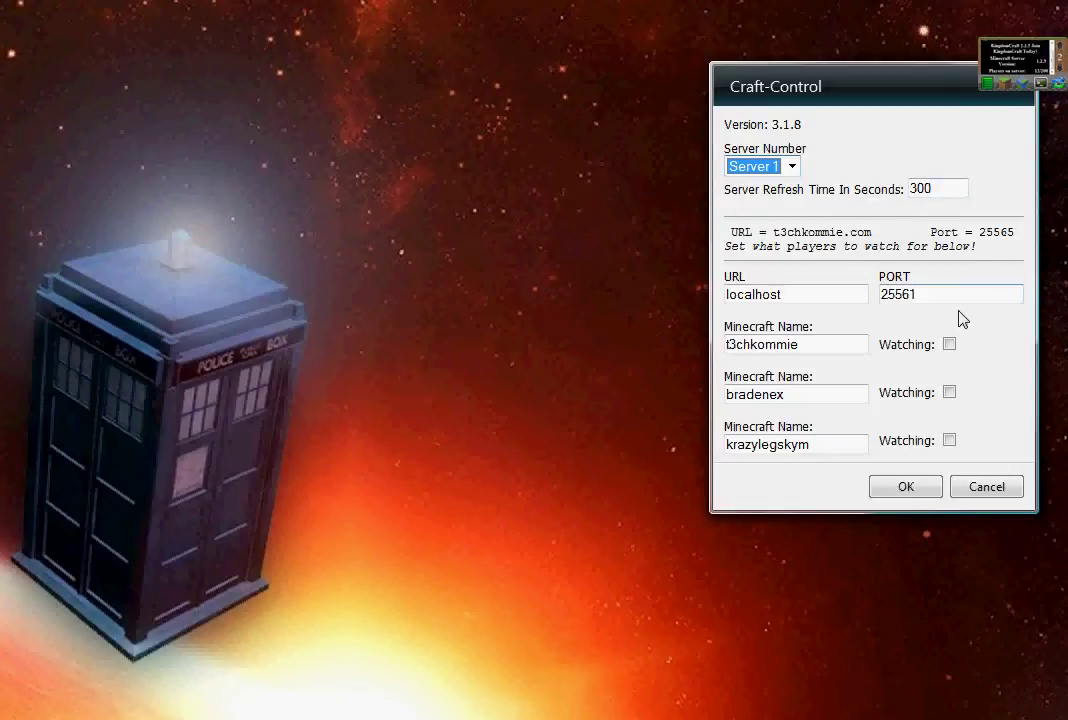
{"action": "left_click", "coordinate": [790, 169]}
{"action": "left_click", "coordinate": [769, 219]}
{"action": "left_click", "coordinate": [795, 169]}
{"action": "left_click", "coordinate": [788, 202]}
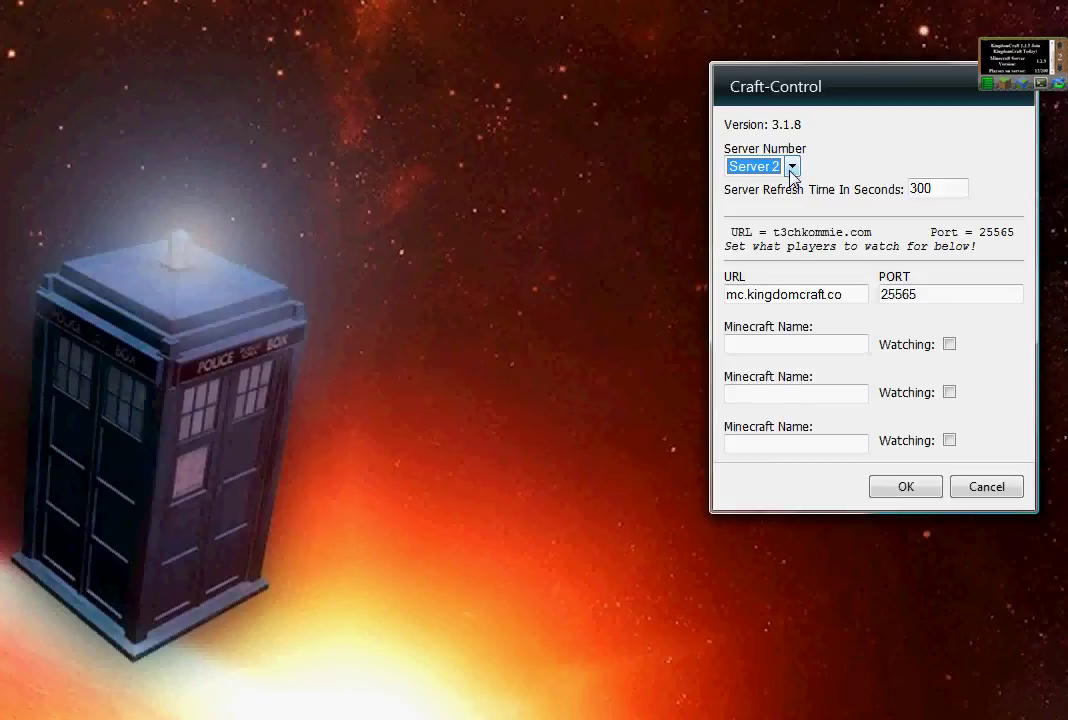
{"action": "left_click", "coordinate": [791, 167]}
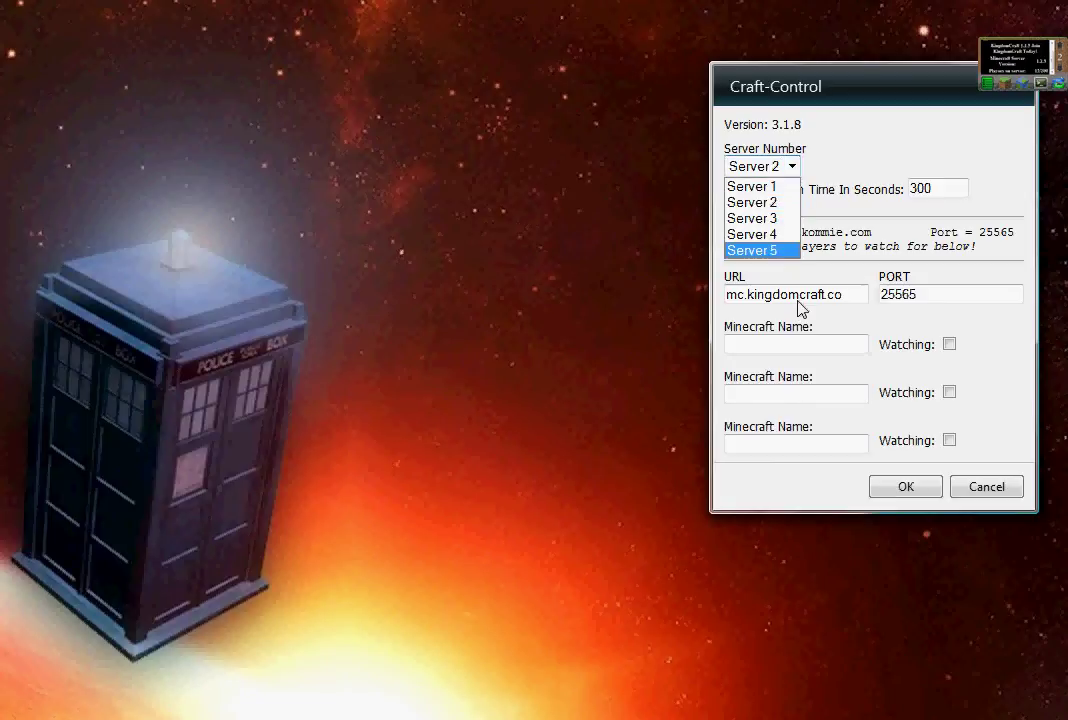
{"action": "left_click", "coordinate": [801, 305]}
{"action": "left_click", "coordinate": [777, 172]}
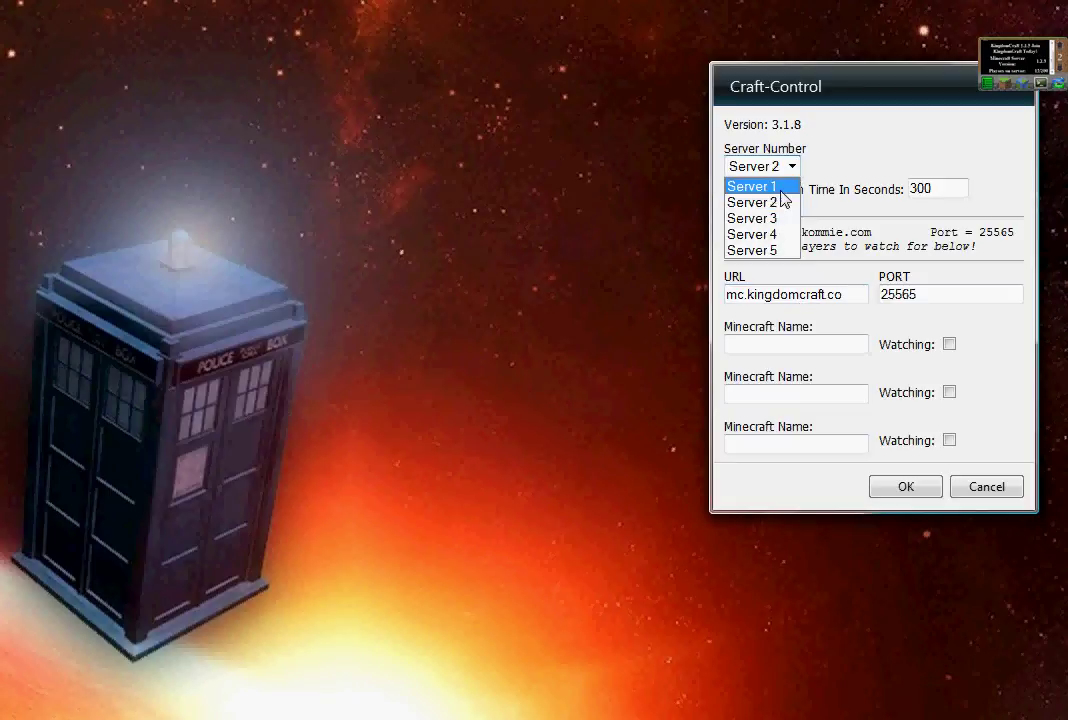
{"action": "left_click", "coordinate": [780, 185]}
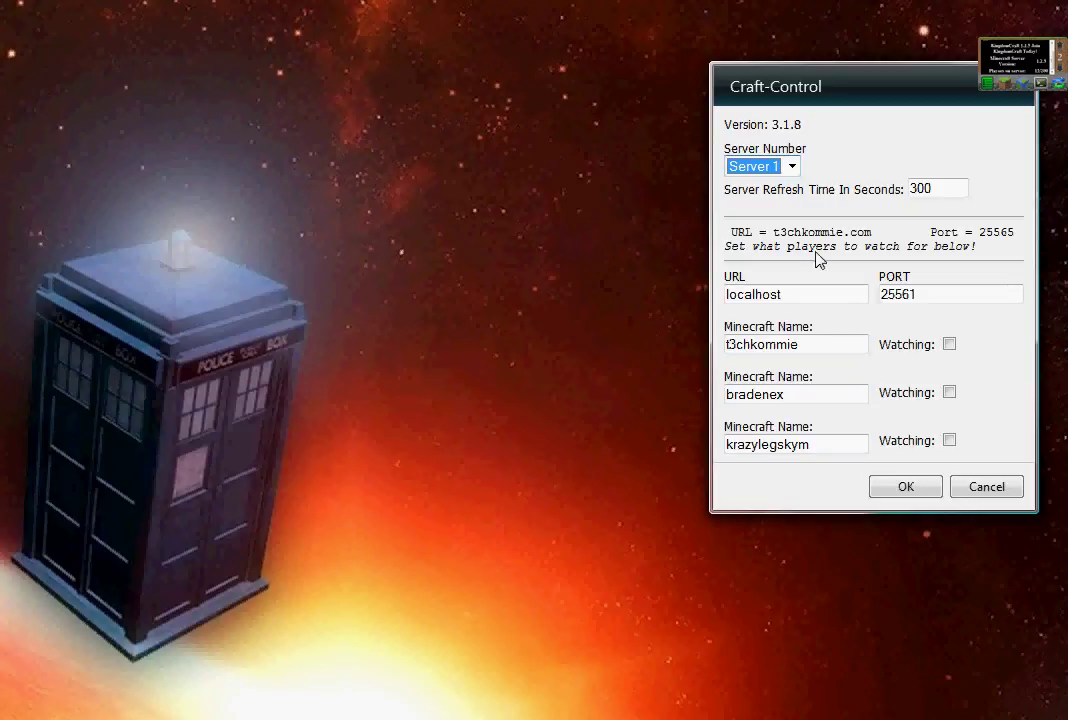
{"action": "left_click", "coordinate": [792, 167]}
{"action": "left_click", "coordinate": [765, 203]}
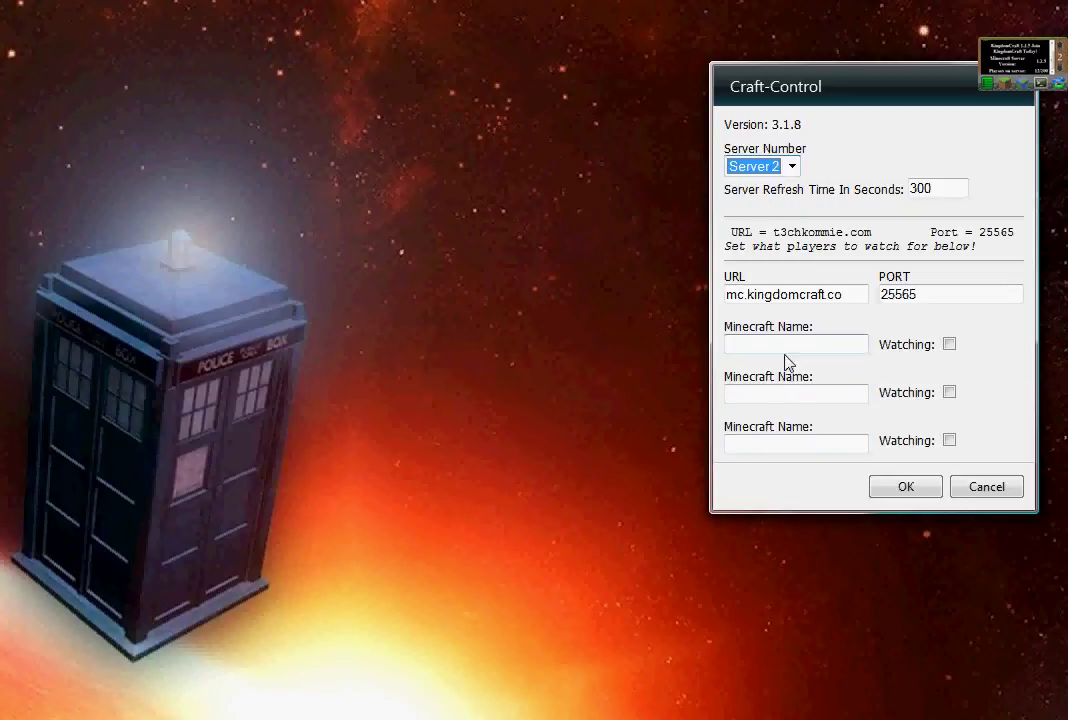
{"action": "left_click", "coordinate": [791, 168]}
{"action": "left_click", "coordinate": [780, 186]}
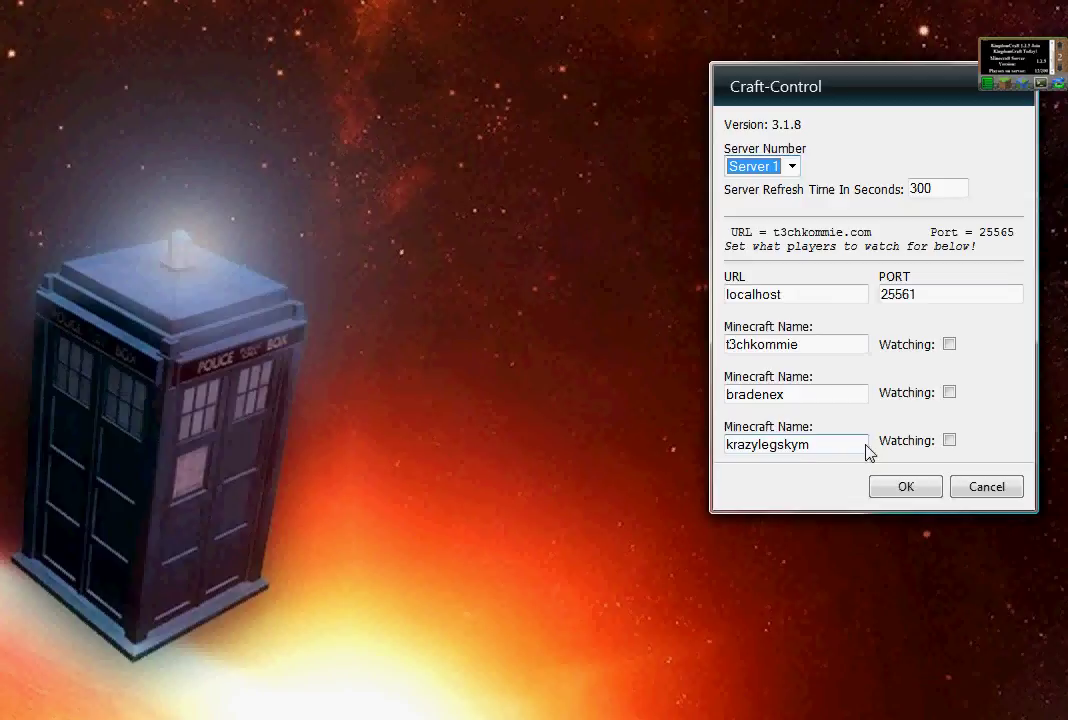
Turn on watching for all three Minecraft names in the Server 1 entry, and switch it off again for each
{"action": "left_click", "coordinate": [949, 440]}
{"action": "left_click", "coordinate": [949, 392]}
{"action": "left_click", "coordinate": [949, 344]}
{"action": "left_click", "coordinate": [949, 392]}
{"action": "left_click", "coordinate": [949, 344]}
{"action": "left_click", "coordinate": [949, 441]}
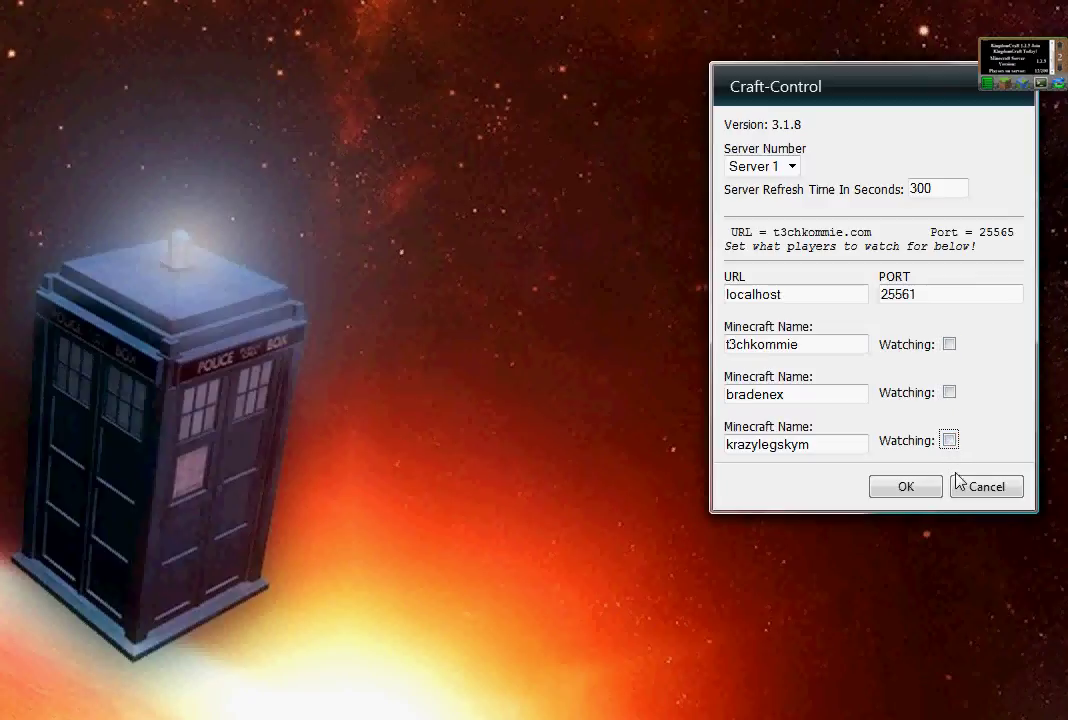